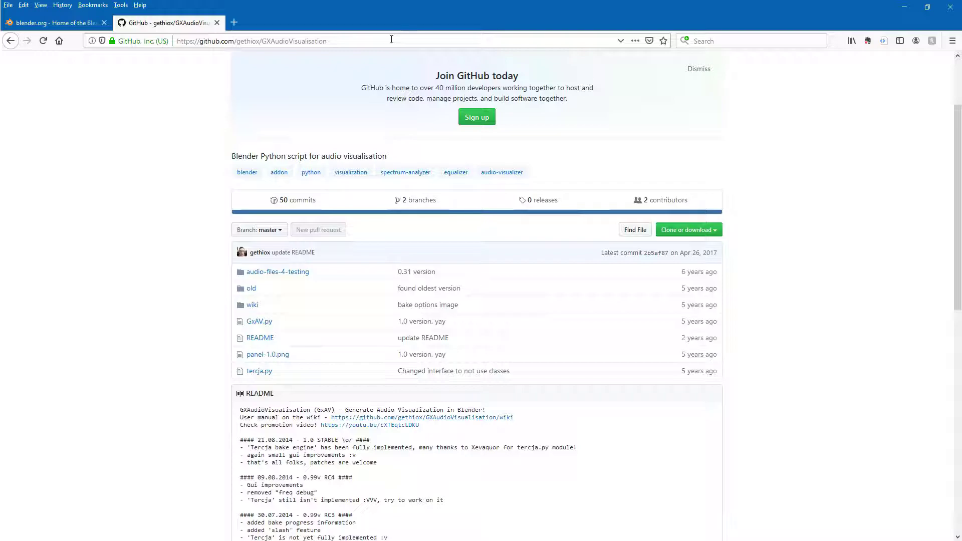
Step: Switch from the browser to Blender and dismiss its splash screen
left_click(905, 6)
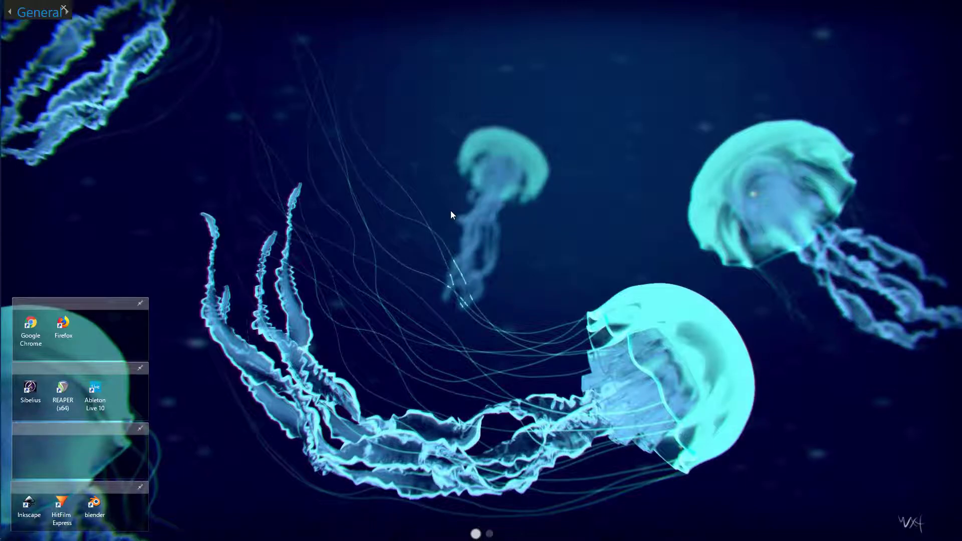
double_click(100, 517)
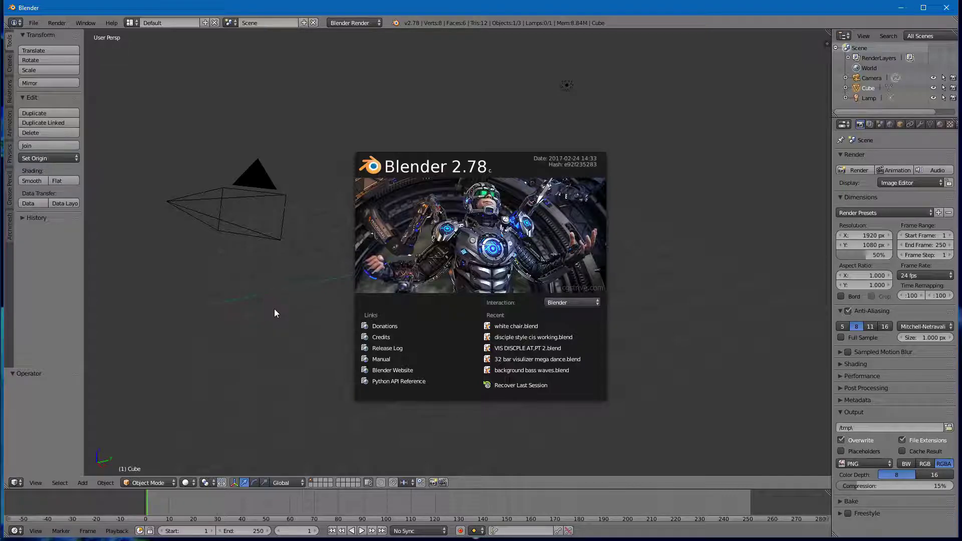
left_click(301, 278)
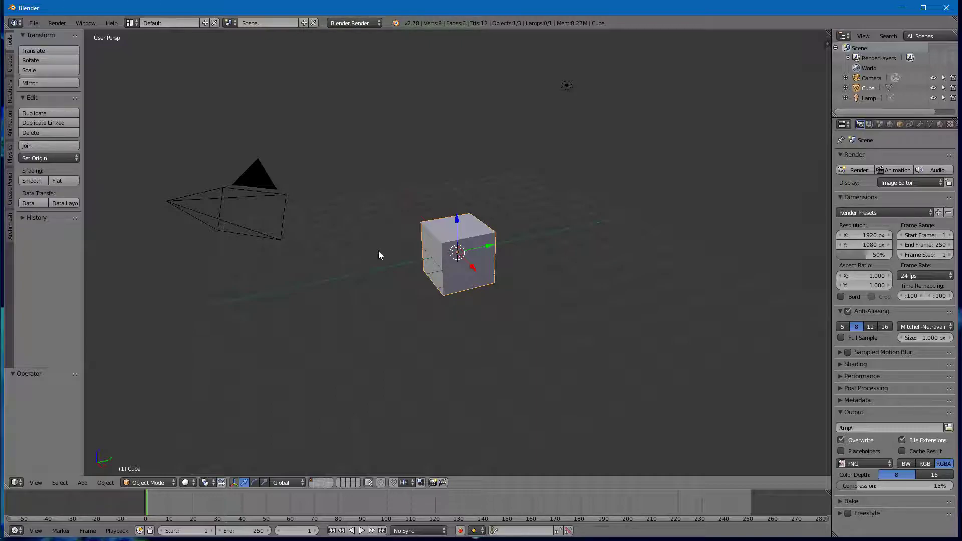
Step: Delete the default cube and the lamp from the scene
key("Delete")
left_click(474, 270)
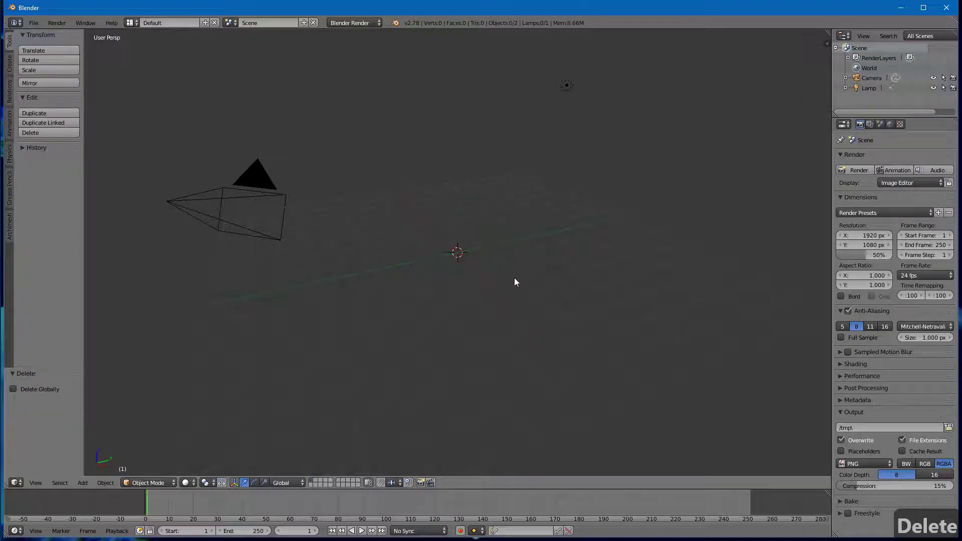
left_click(567, 86)
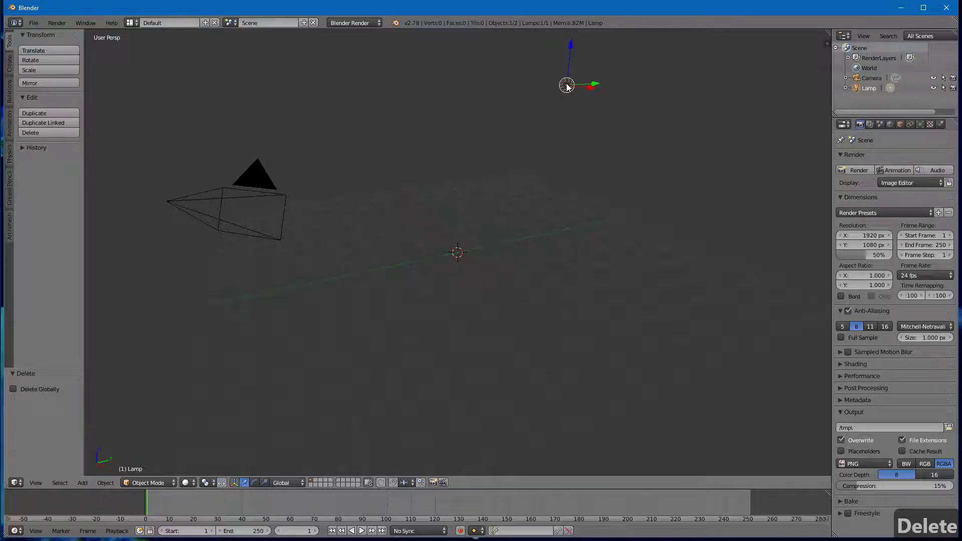
key("Delete")
left_click(568, 86)
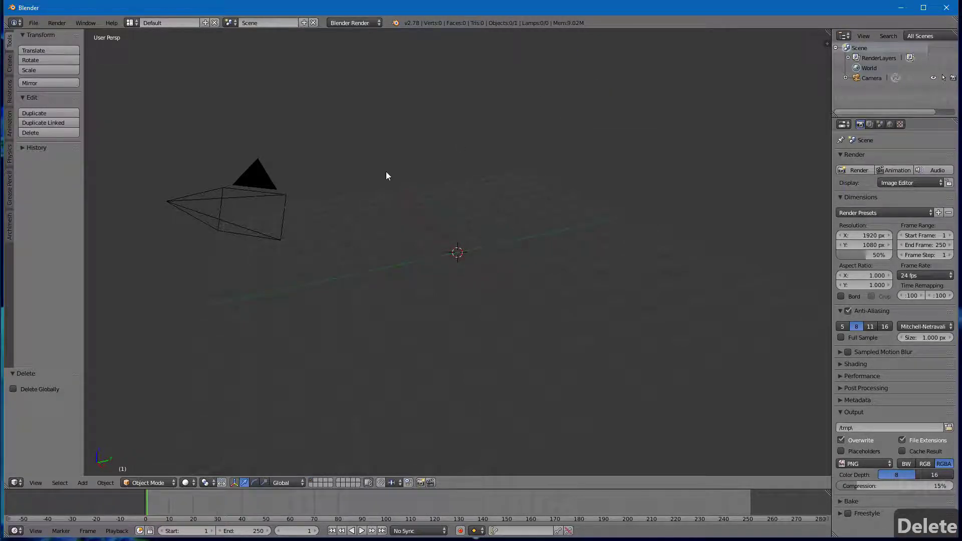
Step: Set the 3D viewport to the front orthographic view
scroll(392, 191, "down", 5)
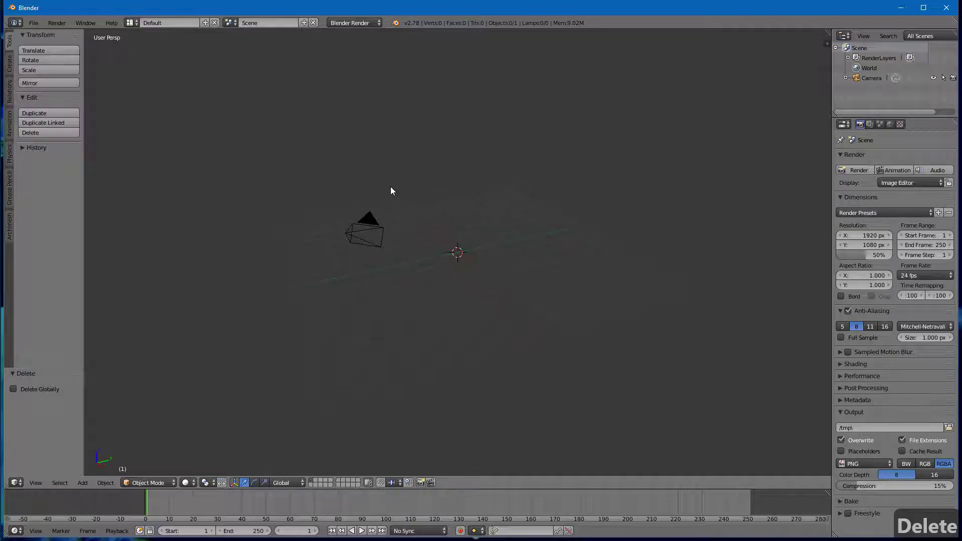
key("1")
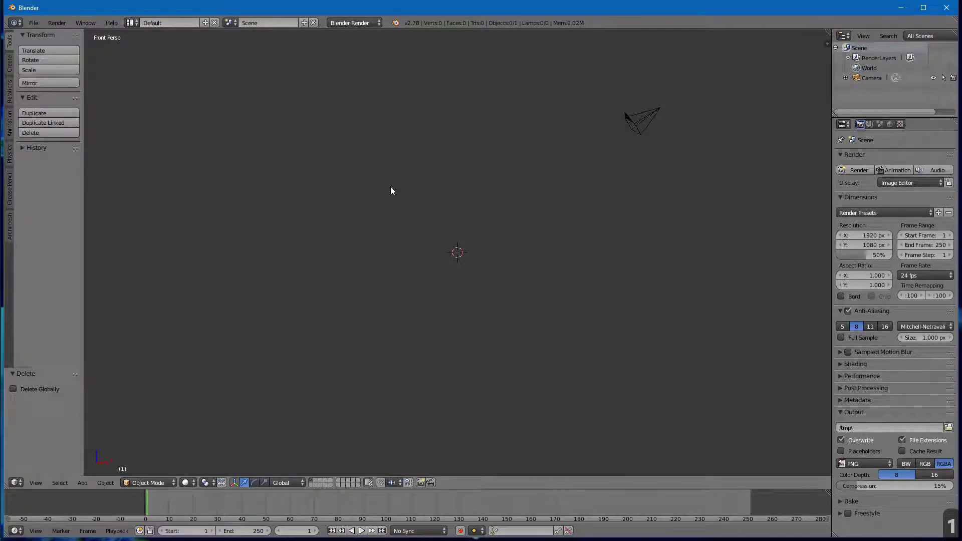
key("5")
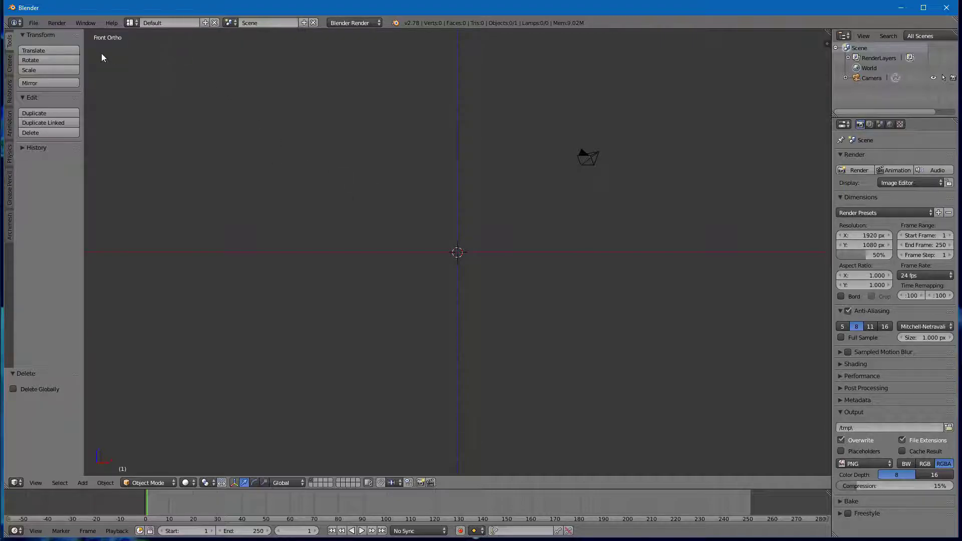
Step: Open the user preferences, maximize the window and show the add-ons settings
left_click(35, 23)
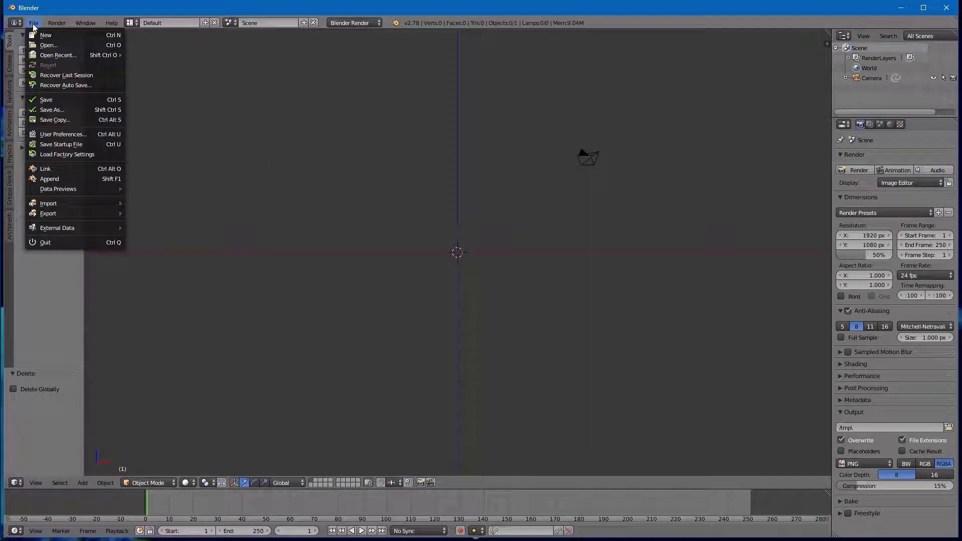
left_click(64, 135)
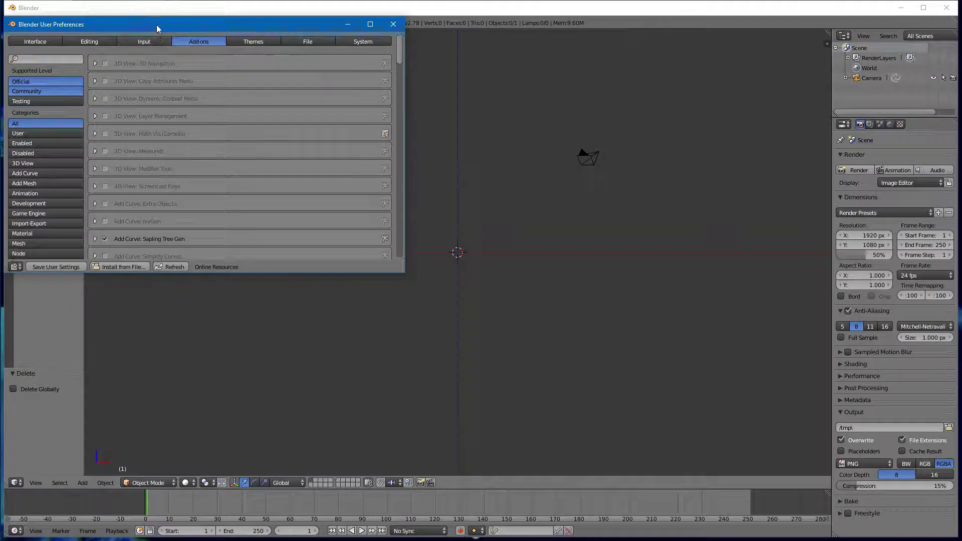
left_click_drag(156, 25, 504, 137)
left_click(675, 116)
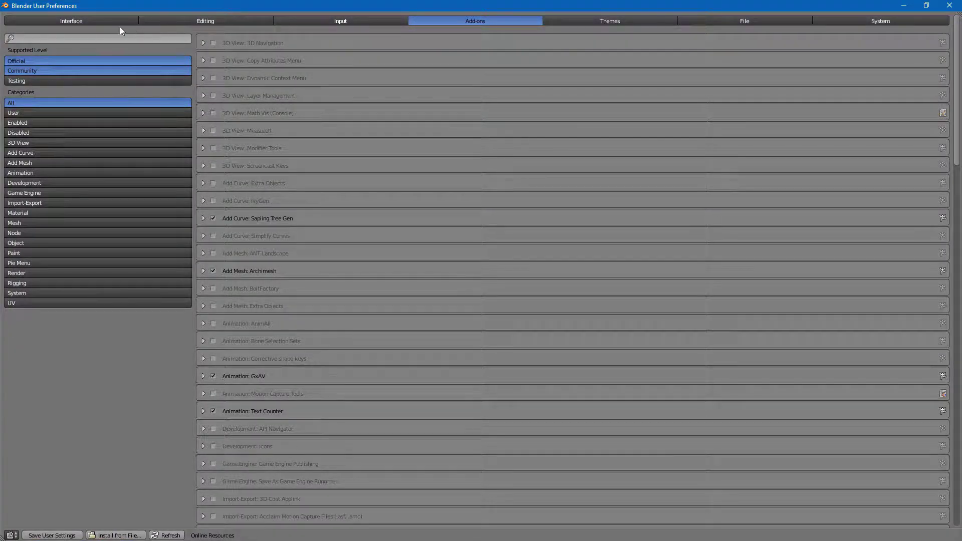
left_click(120, 23)
left_click(344, 21)
left_click(469, 20)
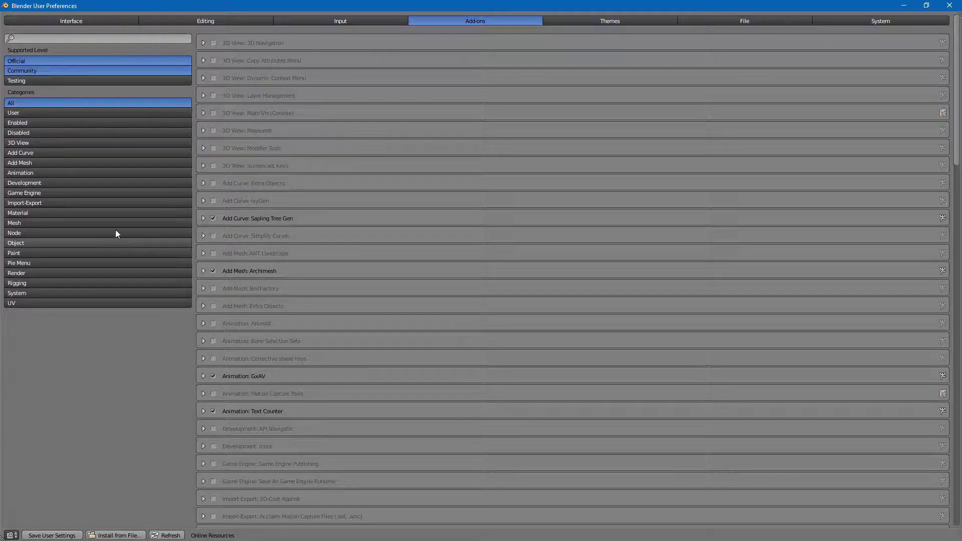
Step: Browse for an add-on file in the Downloads folder's nested GXAudioVisualisation-master folder, which holds GxAV.py, and cancel the installation
left_click(116, 535)
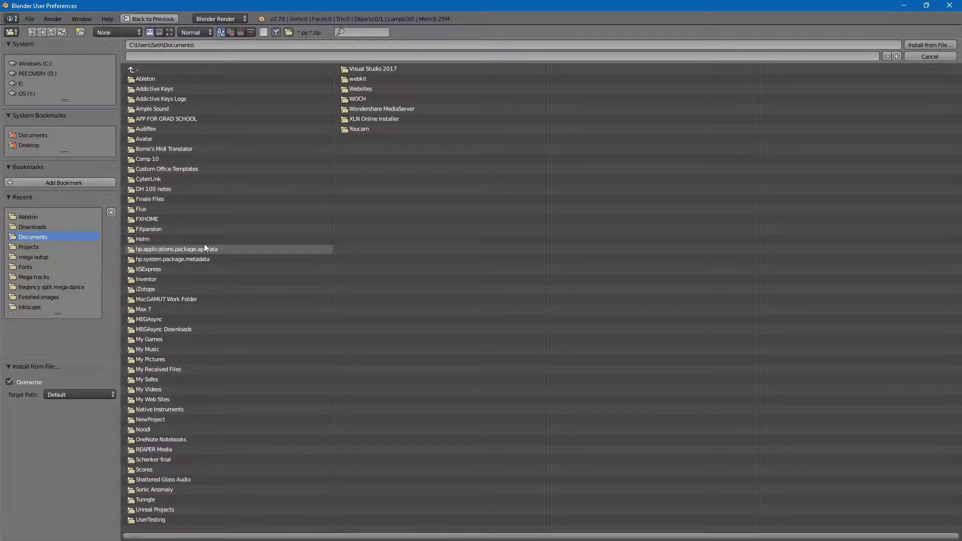
left_click(44, 227)
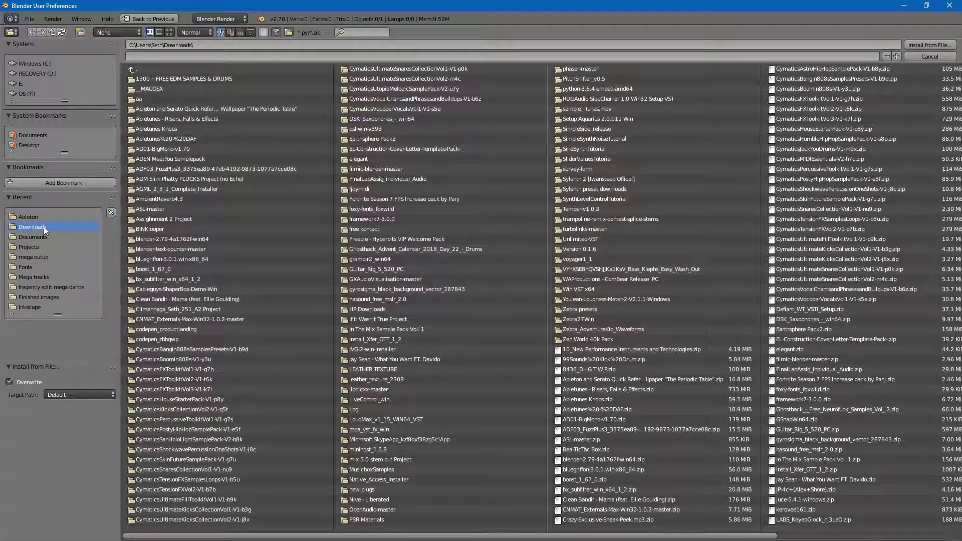
left_click(438, 279)
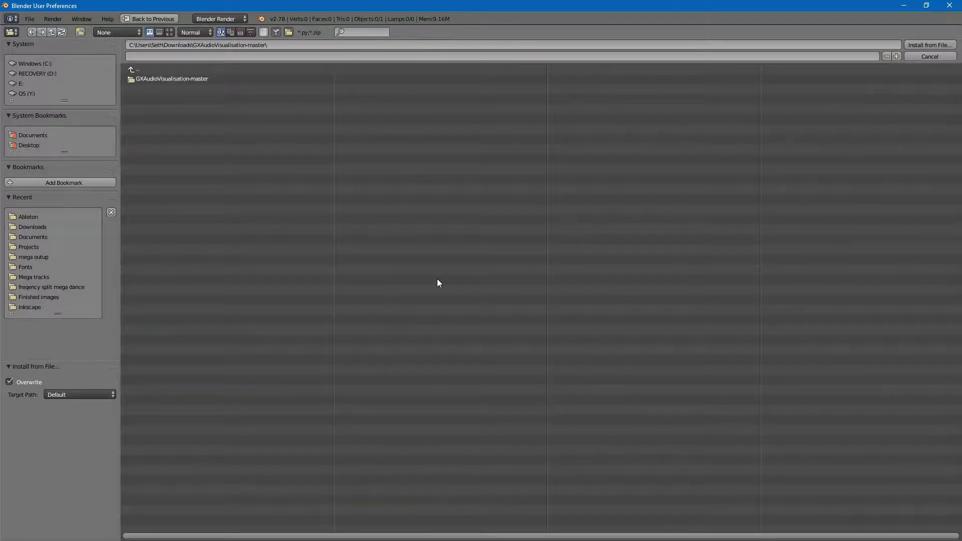
left_click(176, 80)
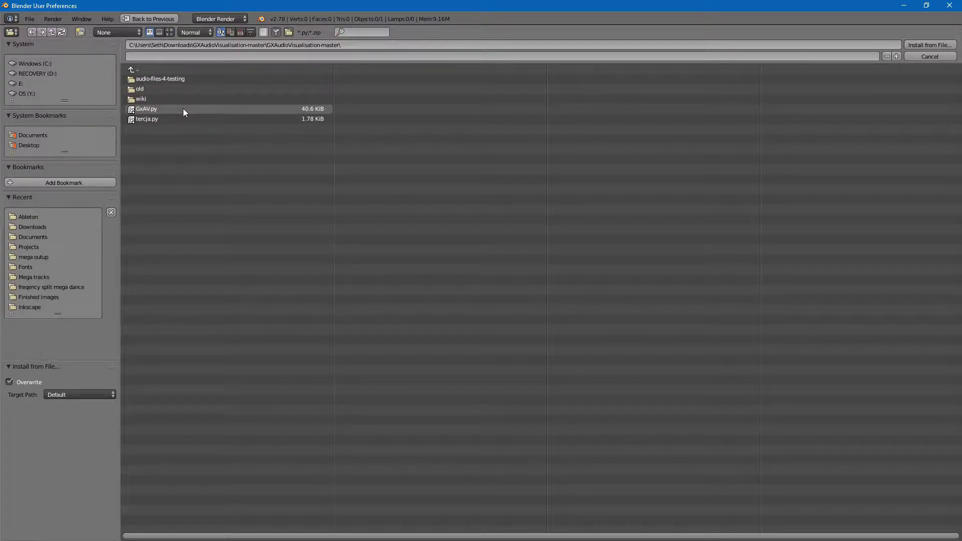
left_click(931, 57)
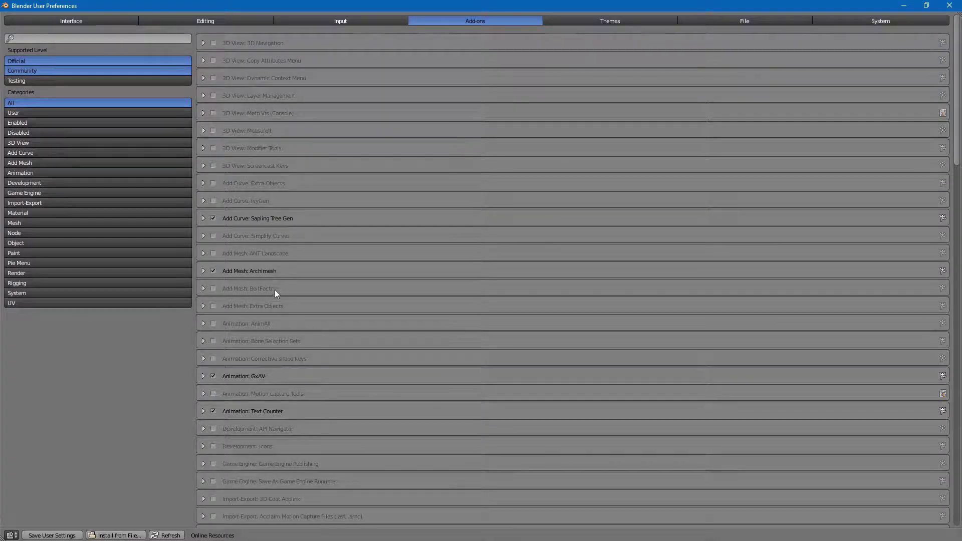
Step: Search the add-ons for "gx", make sure Animation: GxAV is enabled, and close the user preferences
left_click(93, 37)
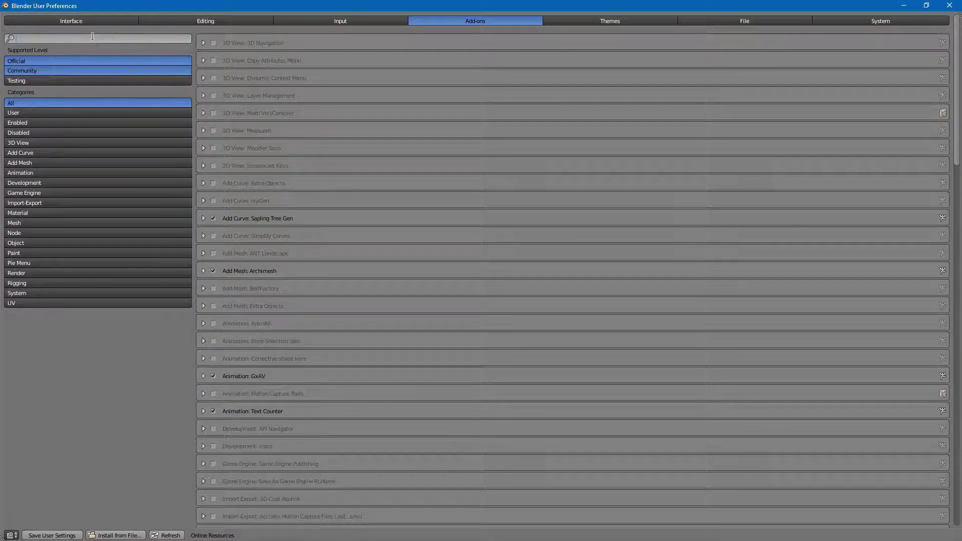
type("gx")
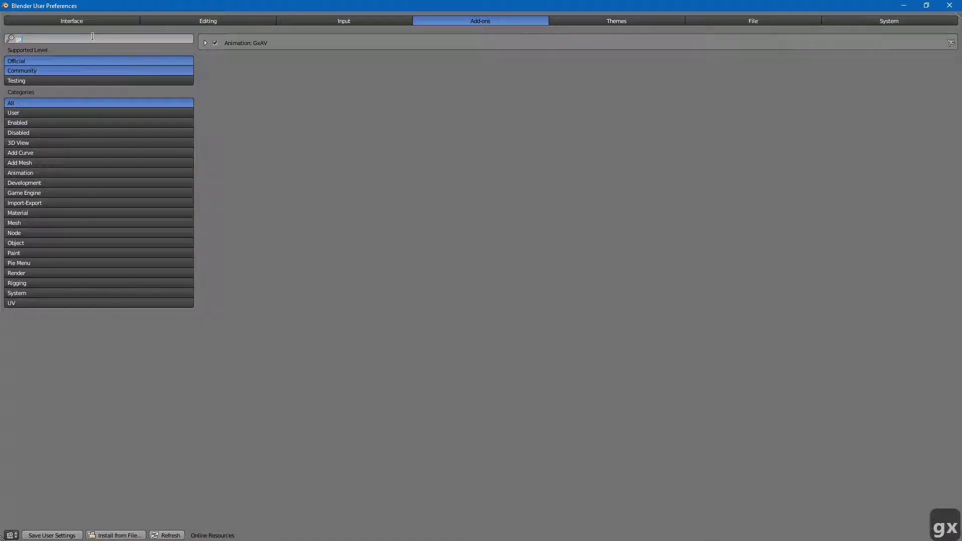
left_click(215, 43)
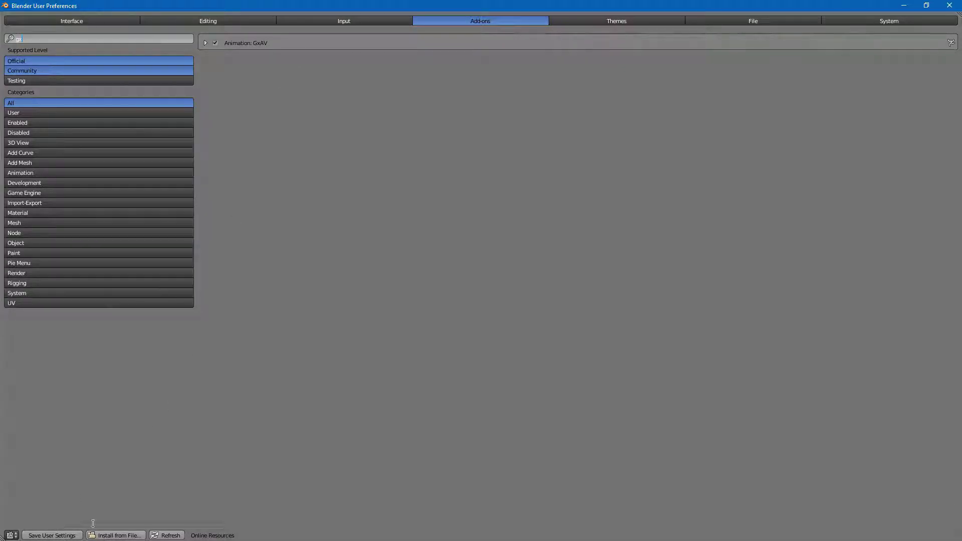
left_click(949, 5)
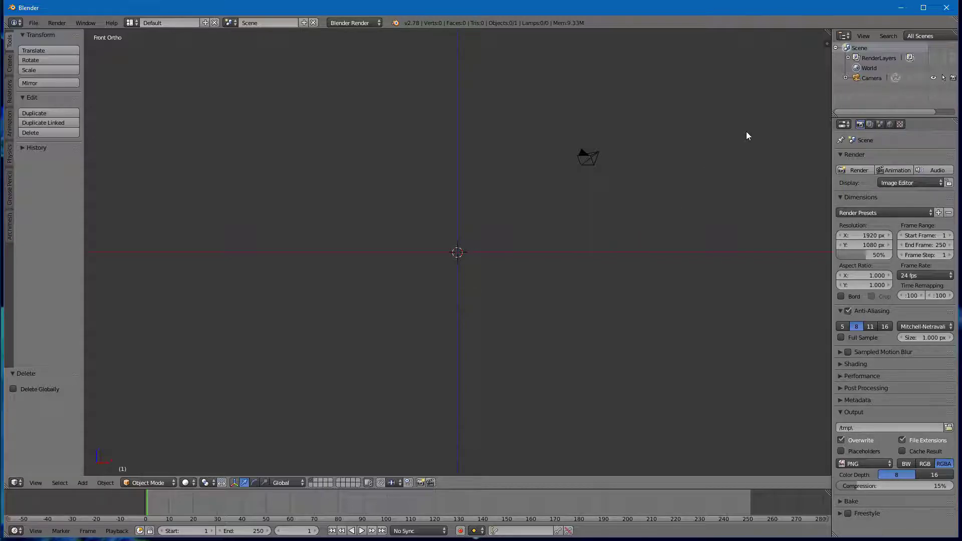
Step: Widen the properties editor and create the GXAudioVisualisation visualizer base from the scene properties
left_click_drag(833, 123, 735, 128)
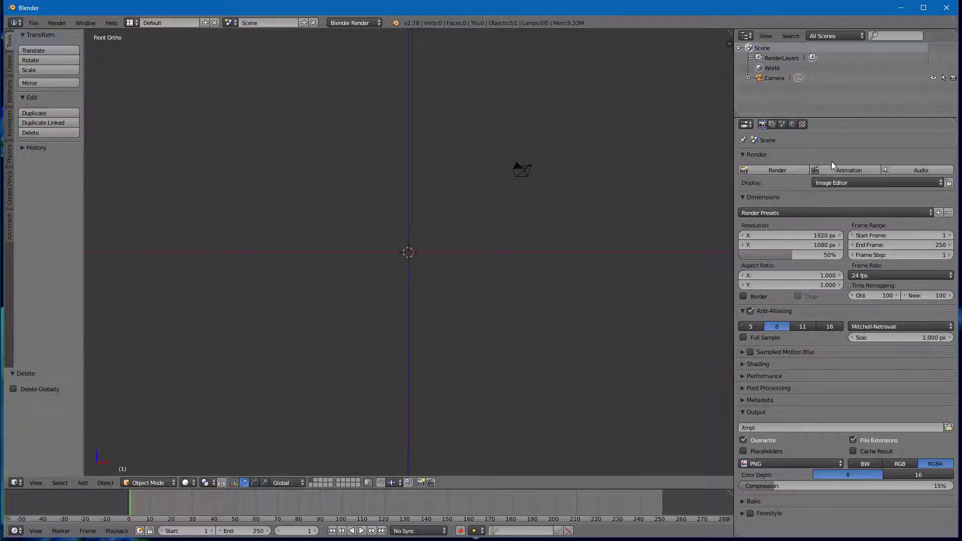
left_click(782, 125)
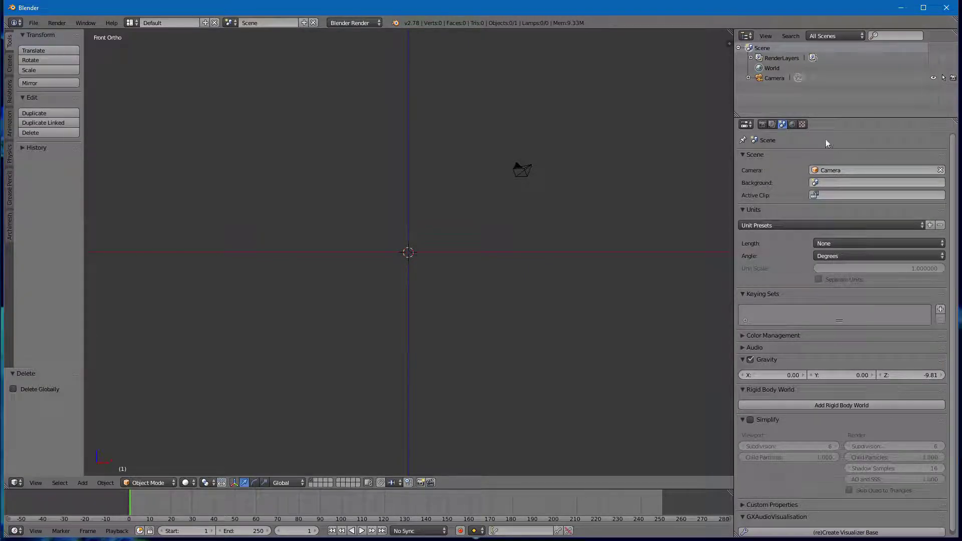
scroll(782, 150, "down", 1)
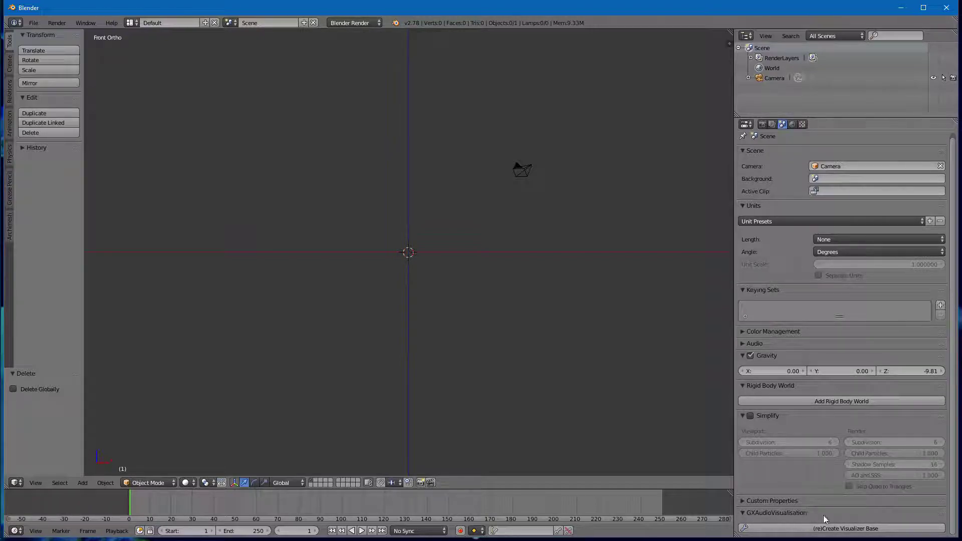
left_click(852, 529)
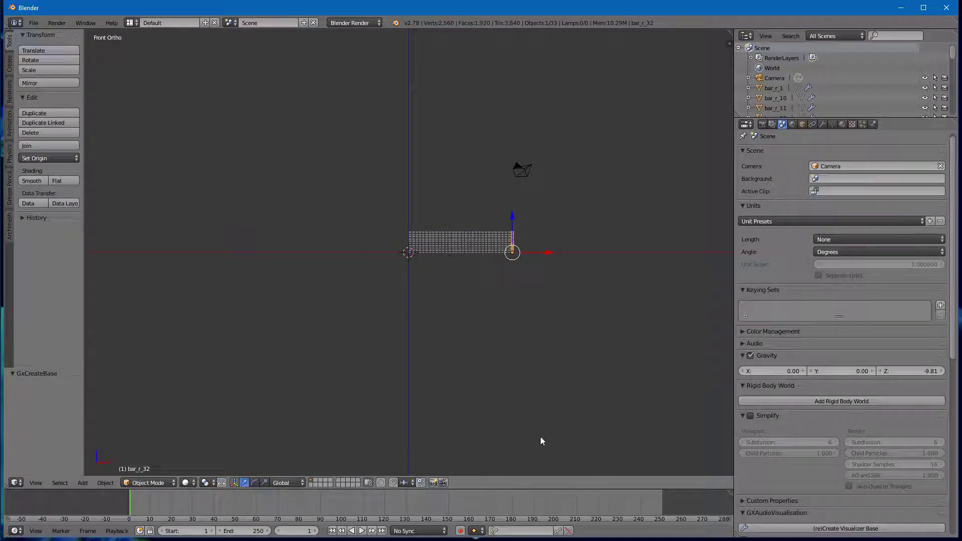
Step: Change the GXAudioVisualisation mode from Array to Object scaling
scroll(530, 228, "up", 2)
scroll(532, 236, "up", 4)
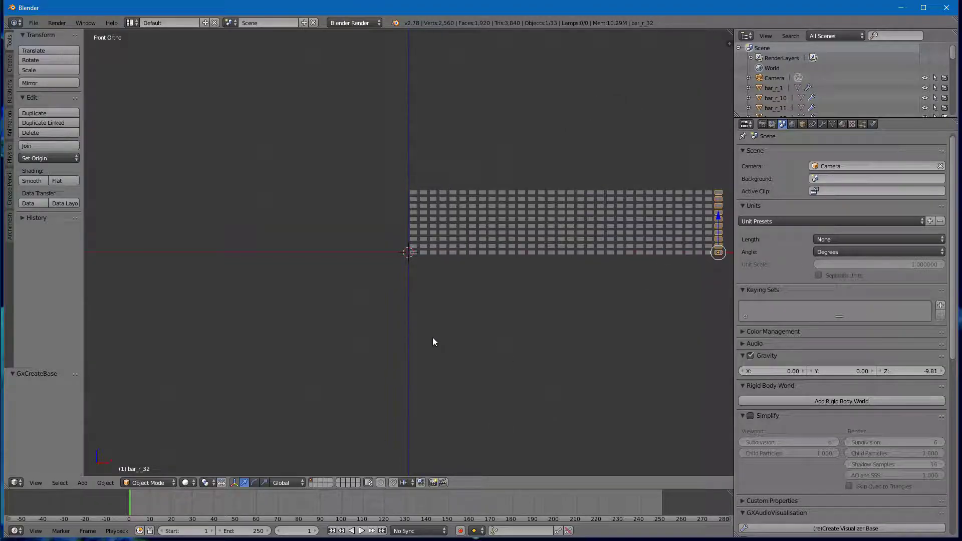
scroll(540, 301, "down", 1)
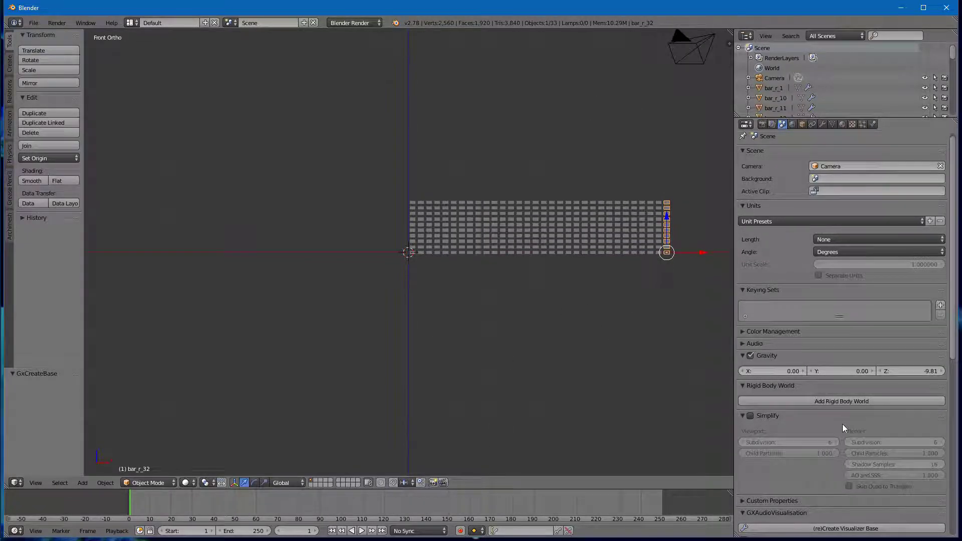
scroll(867, 477, "down", 5)
scroll(849, 368, "down", 10)
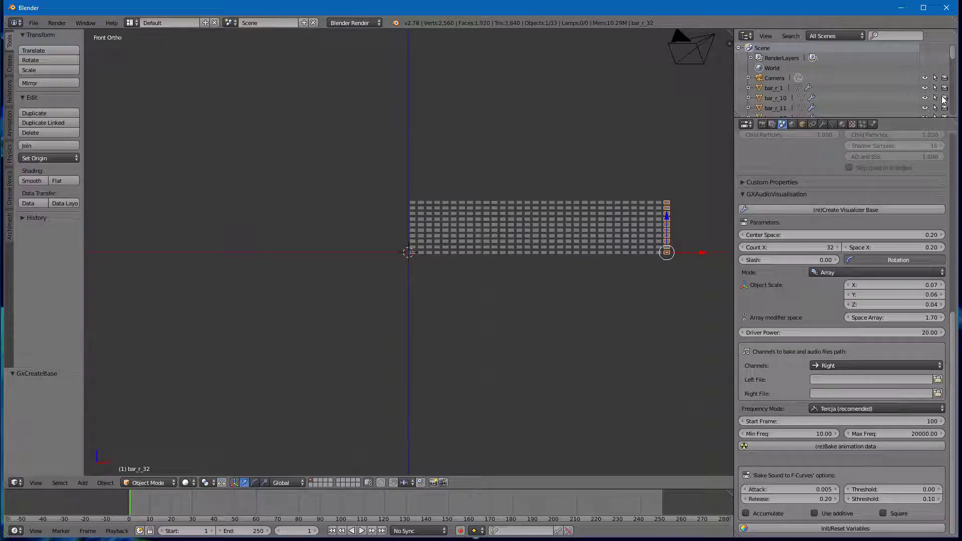
left_click(825, 274)
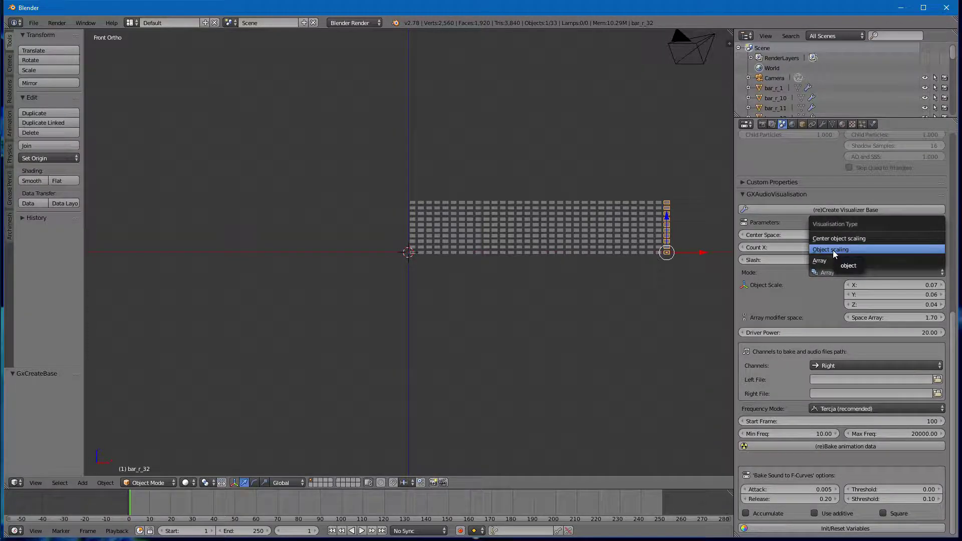
left_click(832, 250)
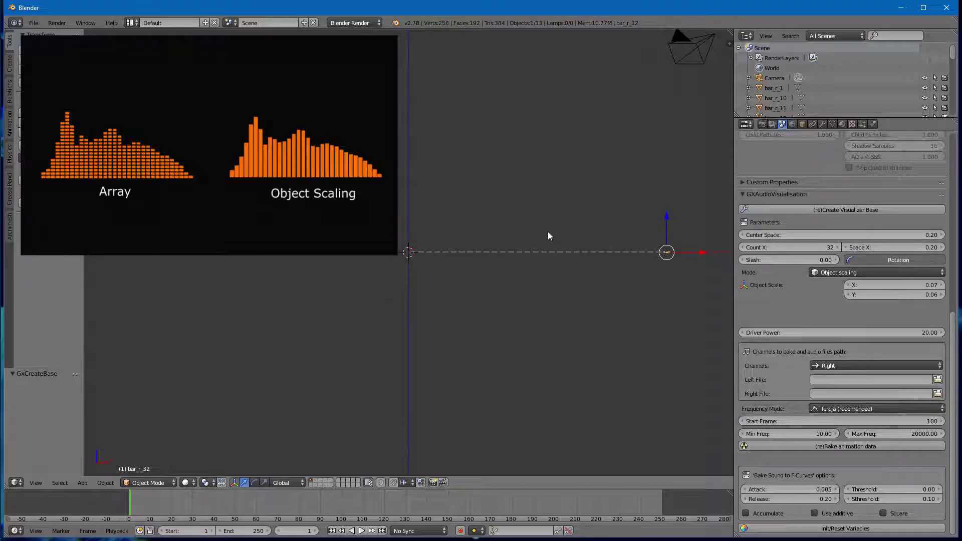
left_click(823, 272)
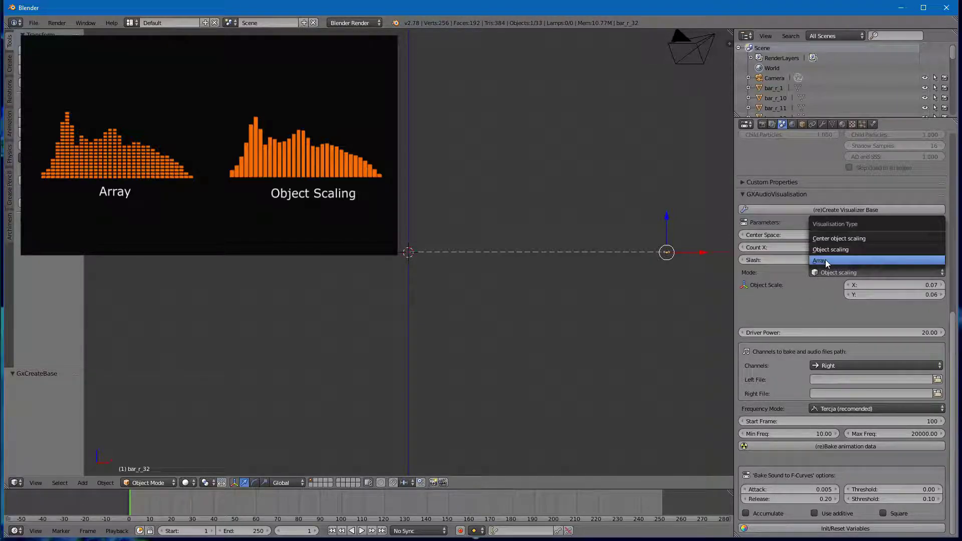
left_click(828, 252)
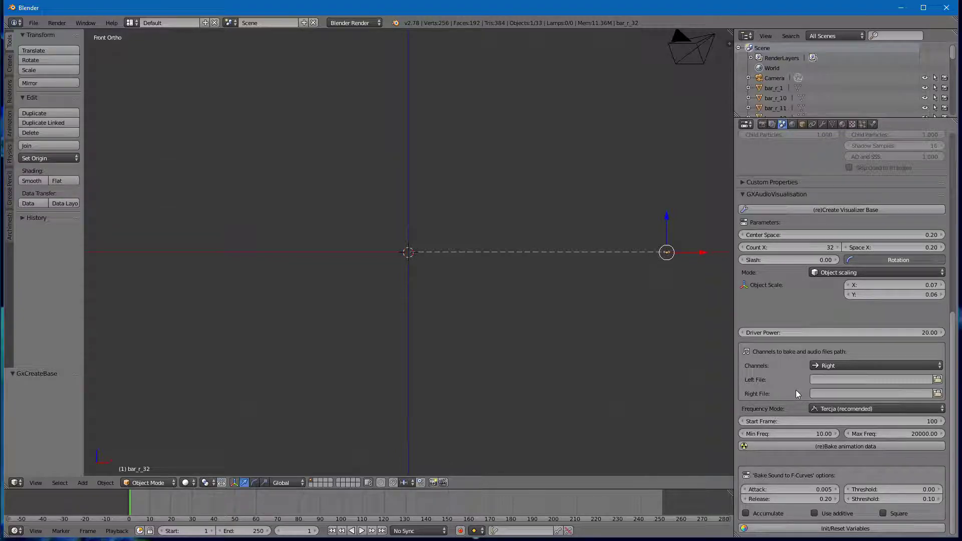
Step: Load "awesome lick lets finish 4.0 just drops abletunes ver Updated2 for insta.wav" from the Ableton folder as the visualizer's right-channel audio file
left_click(889, 364)
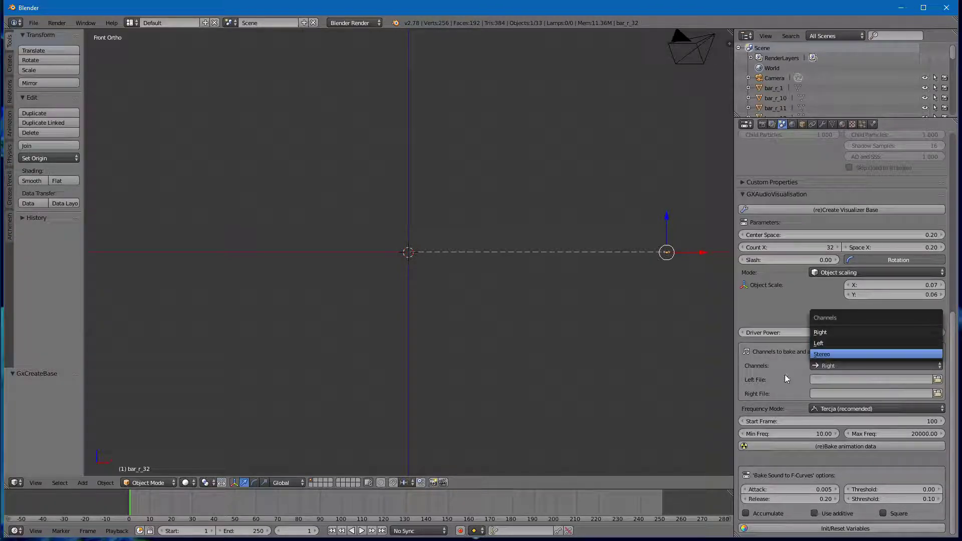
left_click(937, 394)
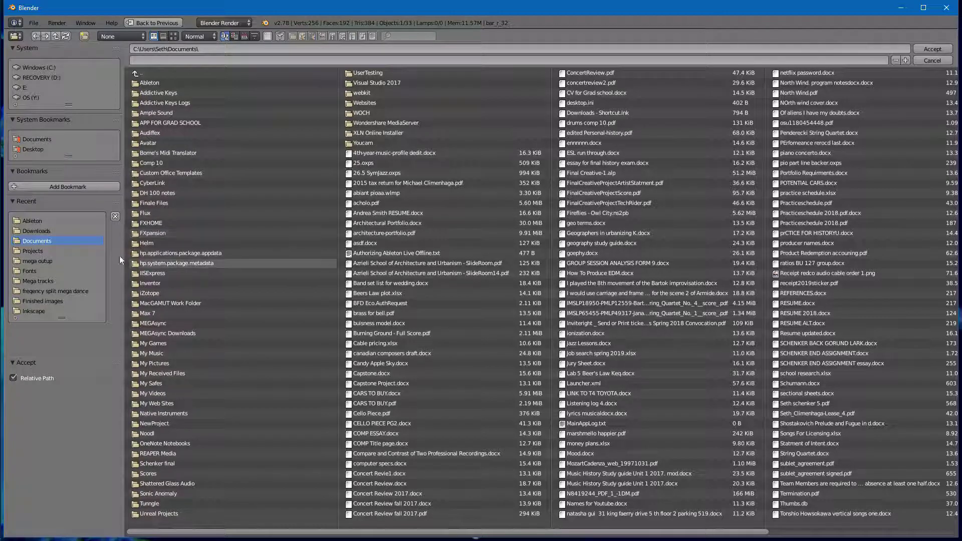
left_click(33, 220)
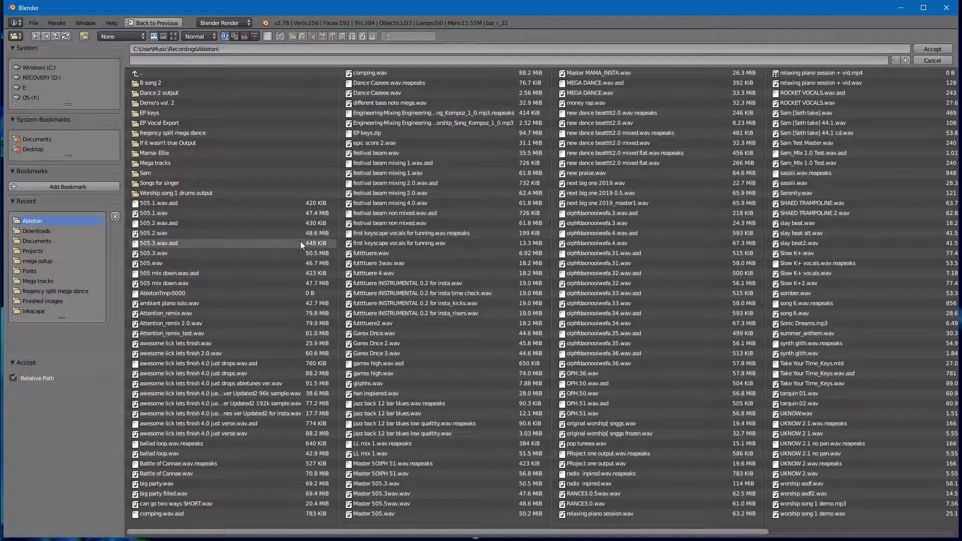
double_click(292, 414)
scroll(812, 333, "down", 5)
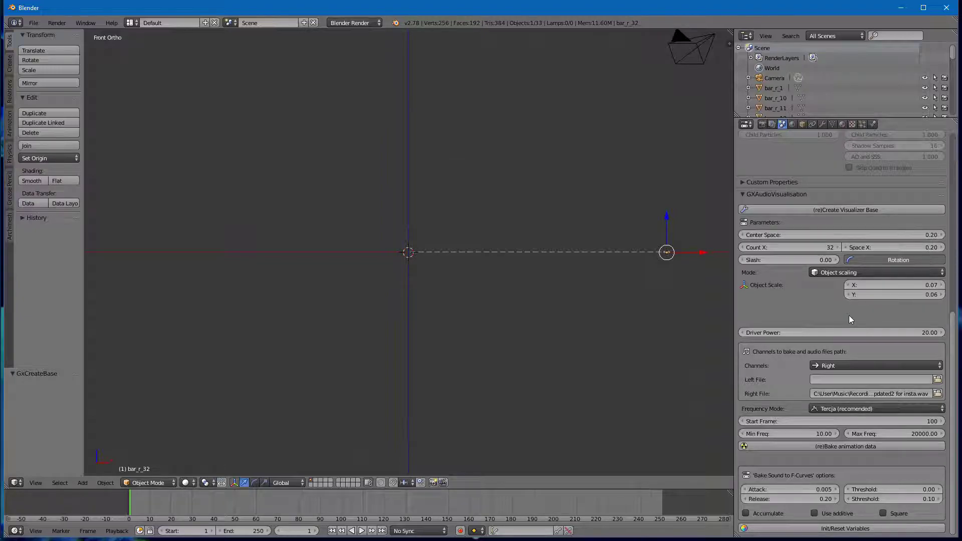
Step: Set the GXAudioVisualisation start frame to 1 and bake the animation data
left_click(827, 422)
type("1")
key("Return")
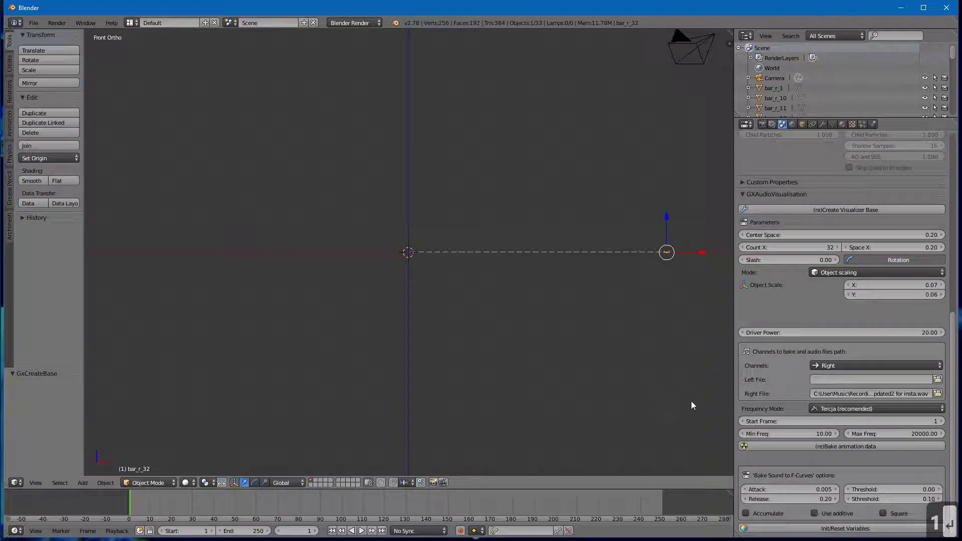
left_click(811, 446)
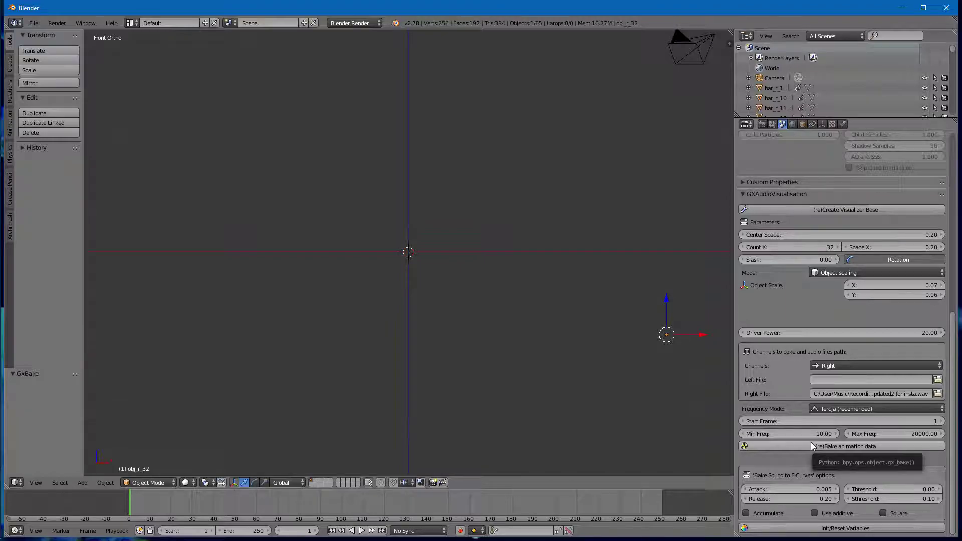
Step: Play the baked bar animation to check its motion, stop it, and return to the first frame
left_click(361, 531)
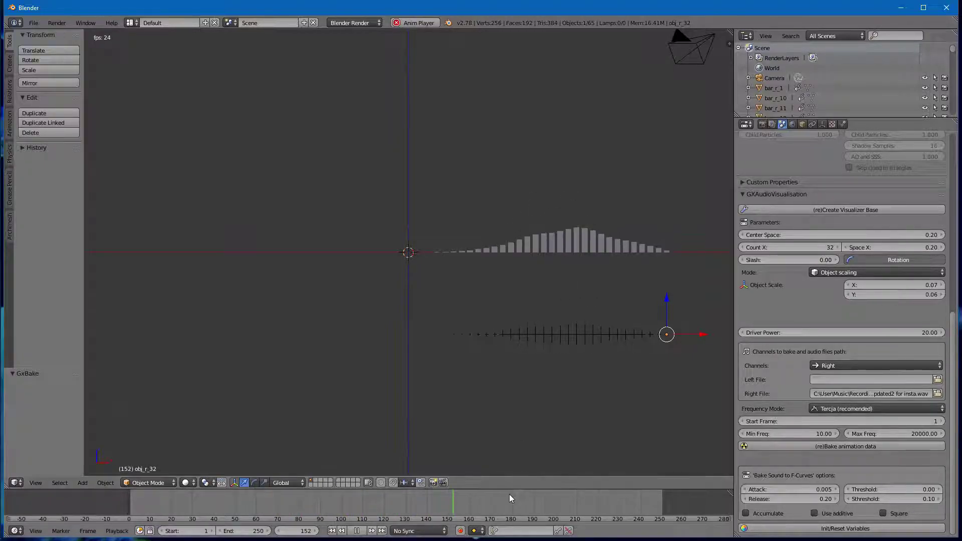
left_click(355, 533)
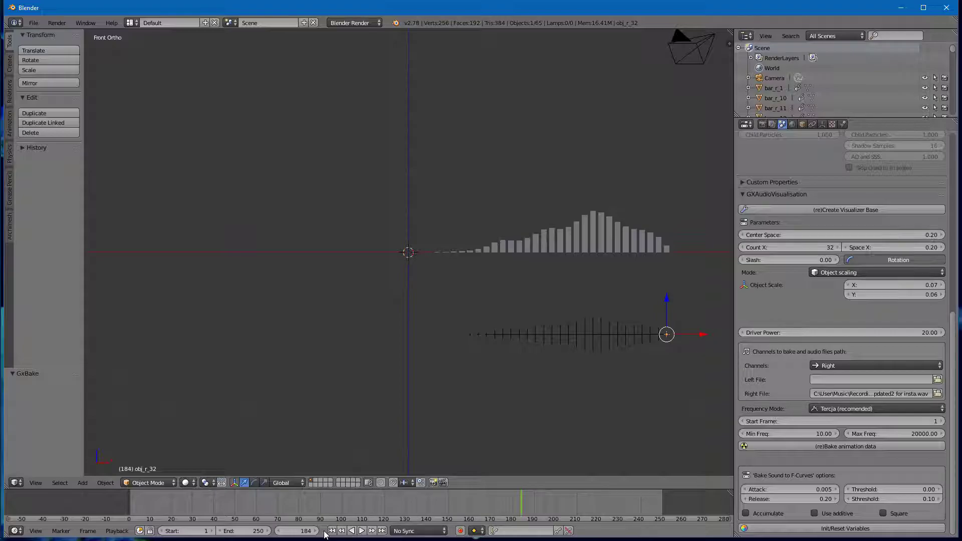
left_click(332, 531)
scroll(464, 369, "down", 3)
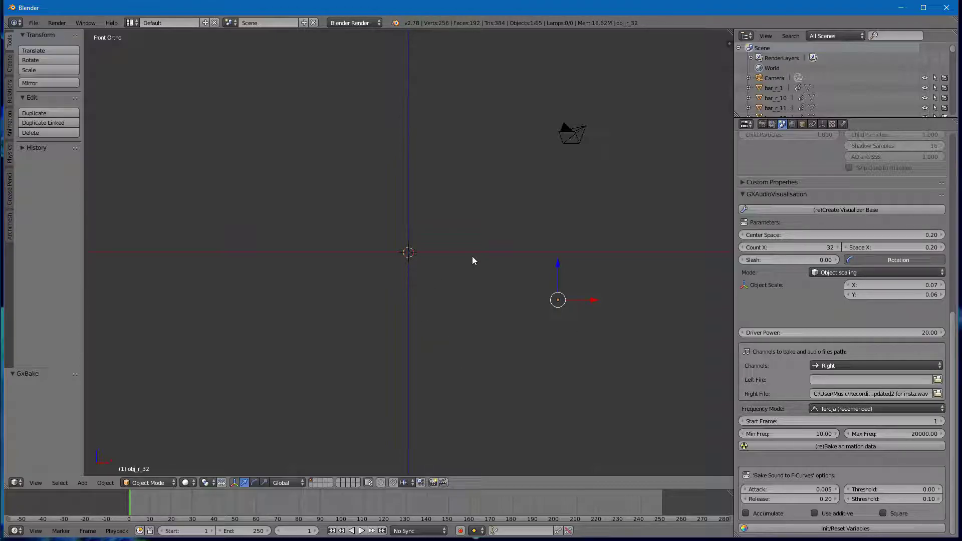
Step: Change the 3D view area to the Video Sequence Editor and set the current frame to 1
left_click(15, 484)
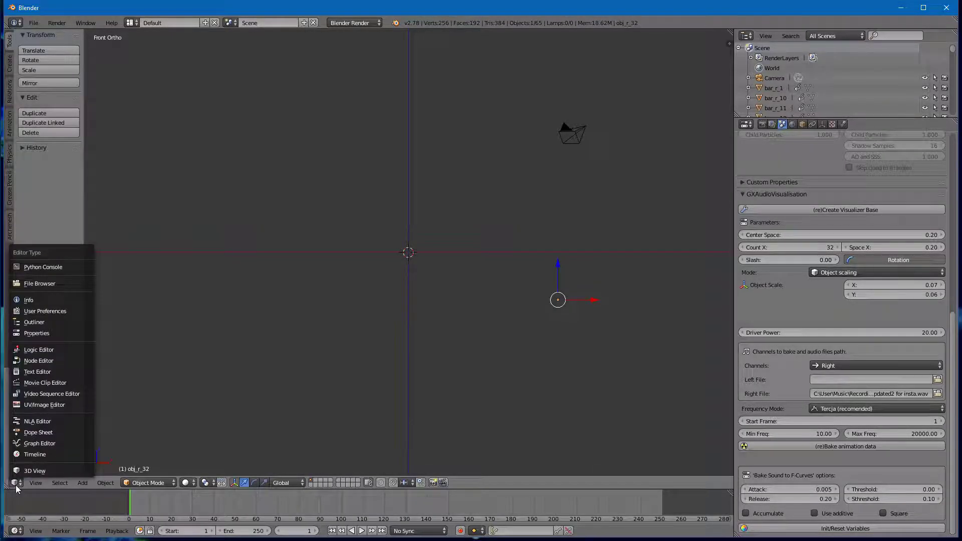
left_click(61, 395)
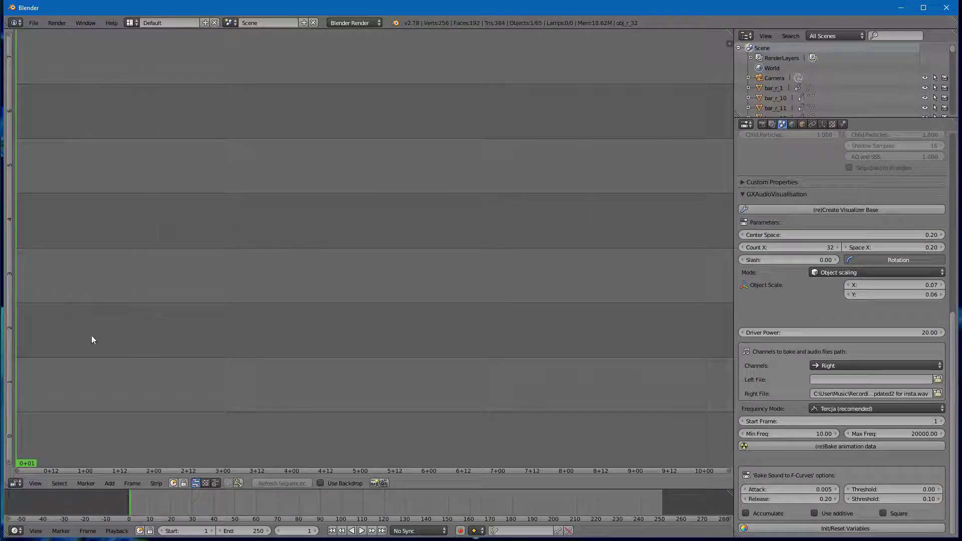
left_click_drag(44, 386, 256, 389)
left_click(293, 530)
type("1")
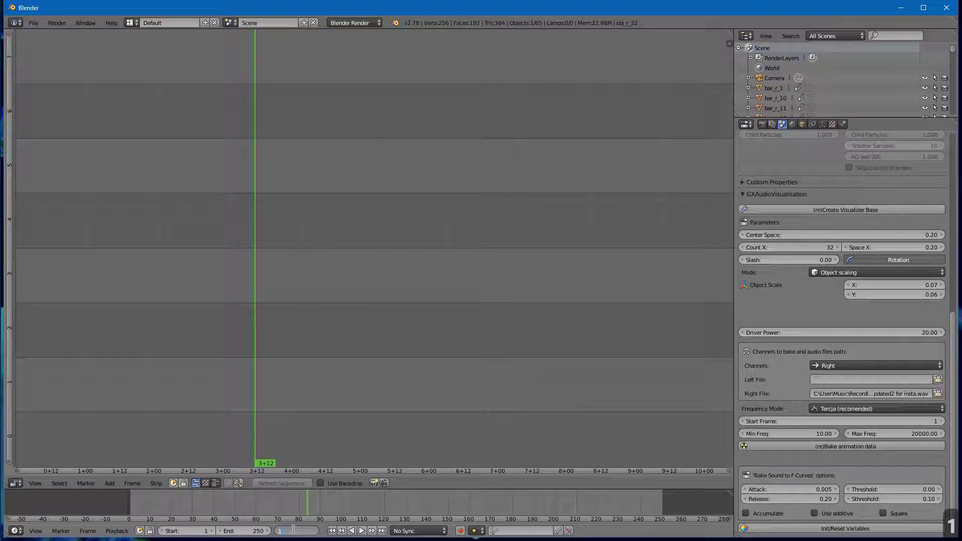
key("Return")
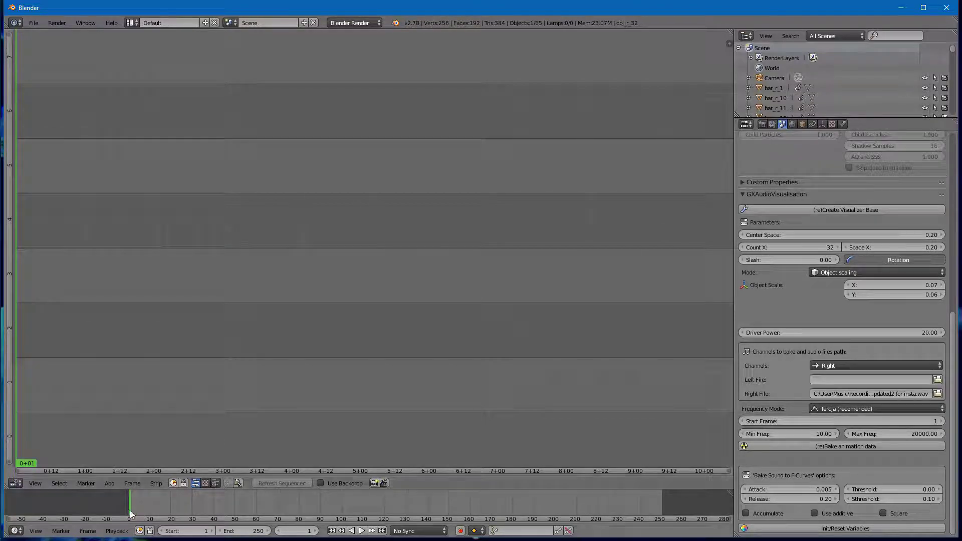
Step: Add "awesome lick lets finish 4.0 just drops abletunes ver Updated2 for insta.wav" from the Ableton folder as a sound strip at frame 1
left_click(115, 486)
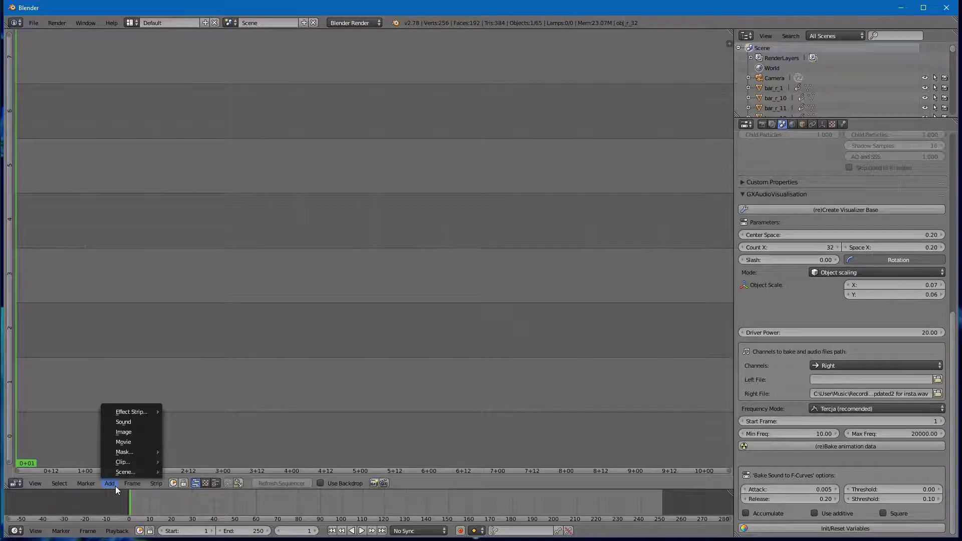
left_click(134, 424)
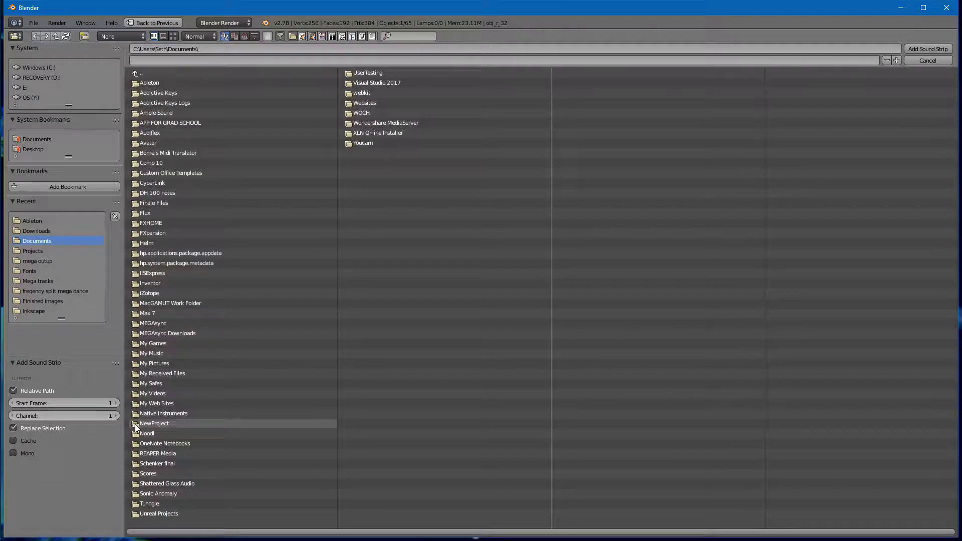
left_click(37, 221)
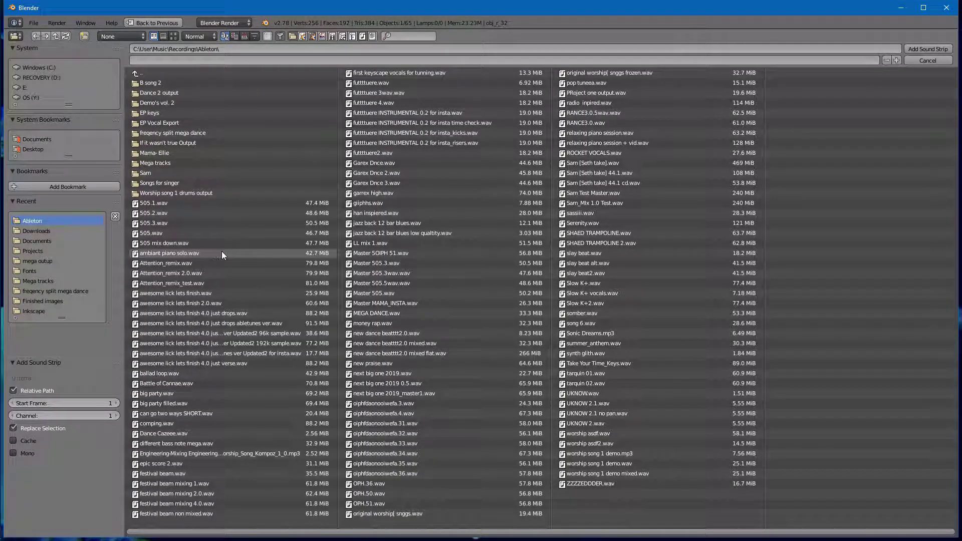
double_click(288, 355)
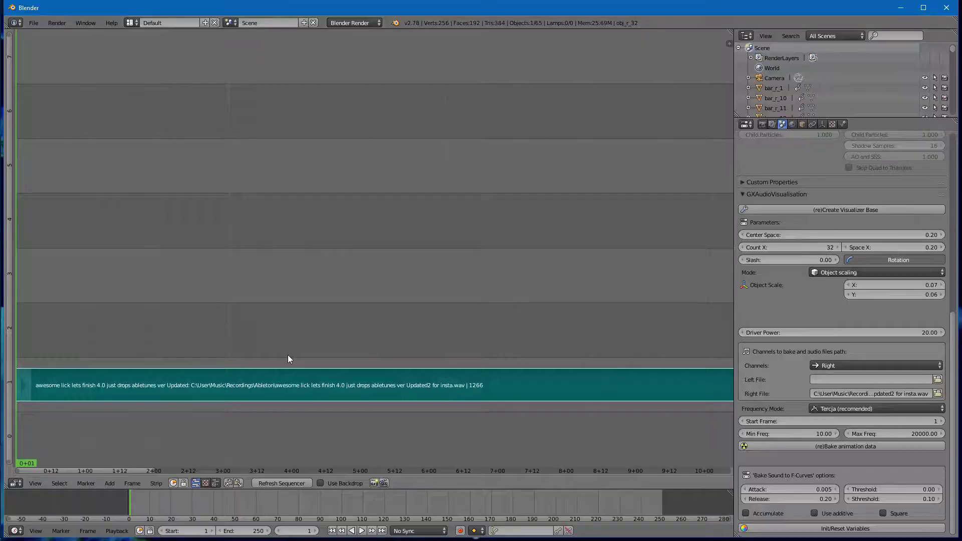
Step: Extend the scene's end frame to 1272 to match the end of the sound strip
scroll(424, 311, "down", 5)
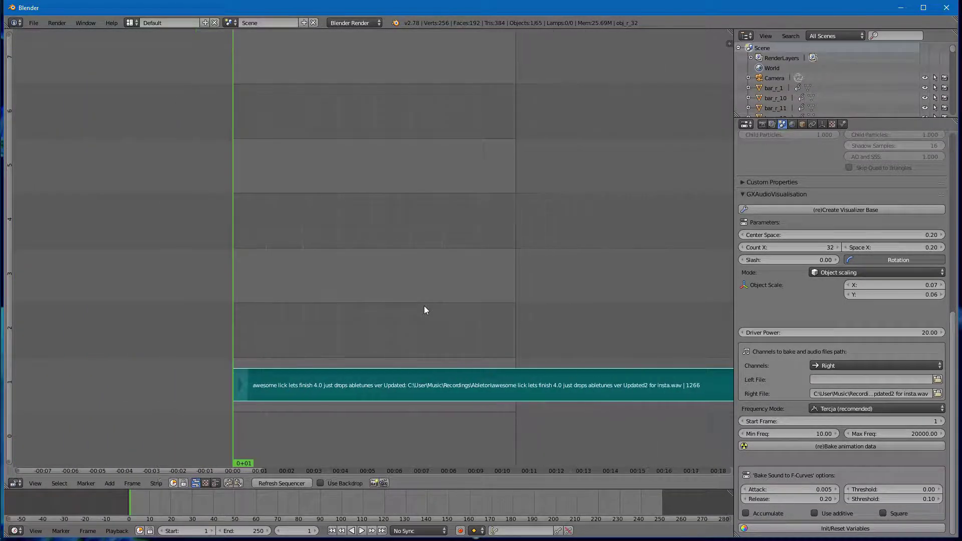
scroll(424, 306, "down", 6)
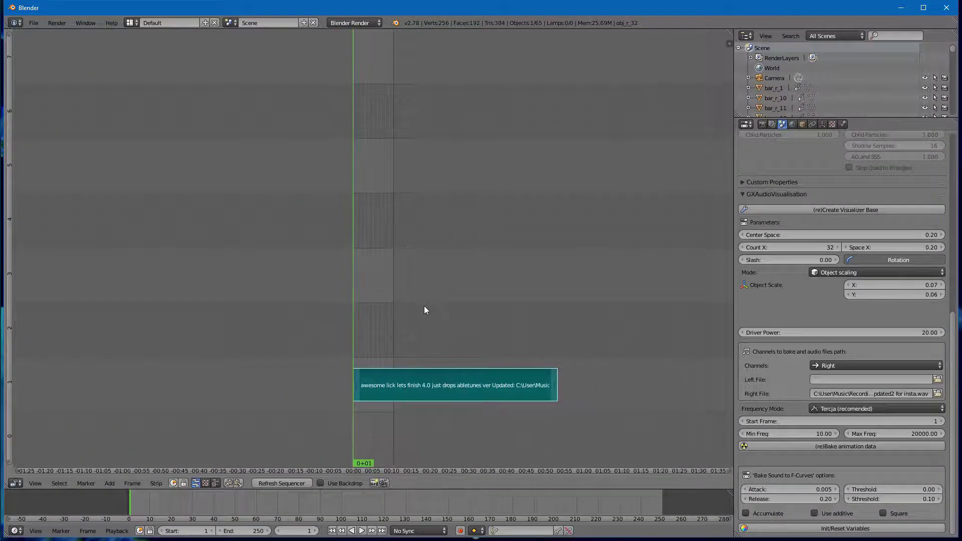
scroll(413, 260, "up", 2)
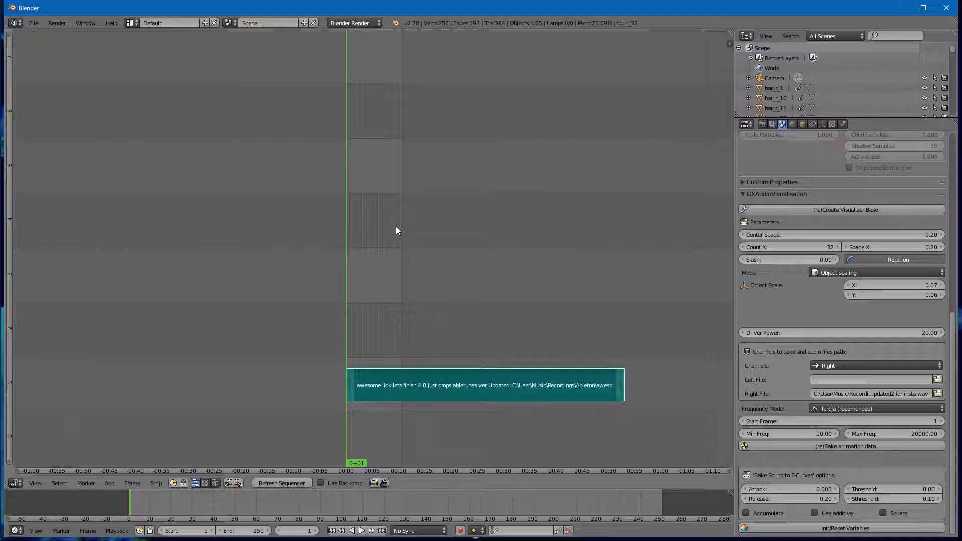
scroll(396, 249, "down", 1)
scroll(304, 428, "down", 1)
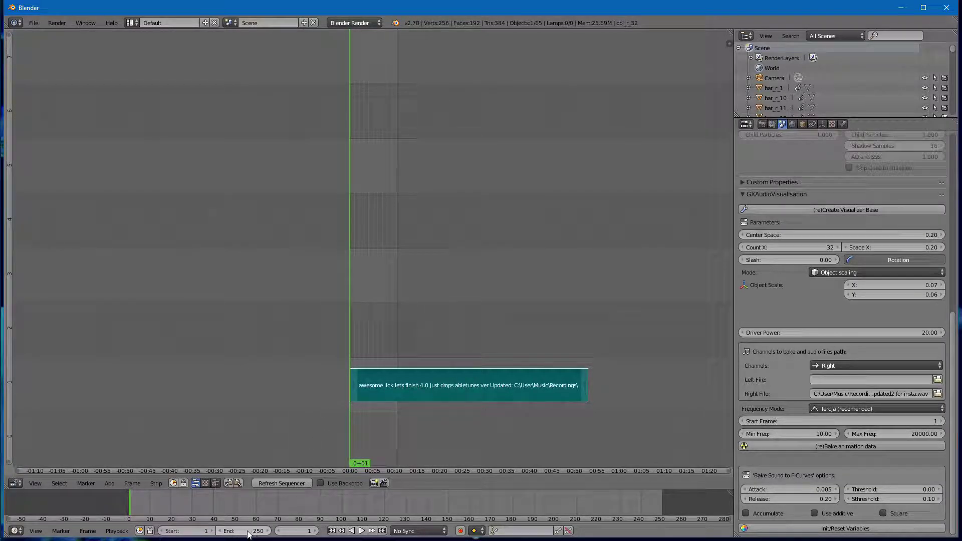
left_click_drag(249, 535, 426, 535)
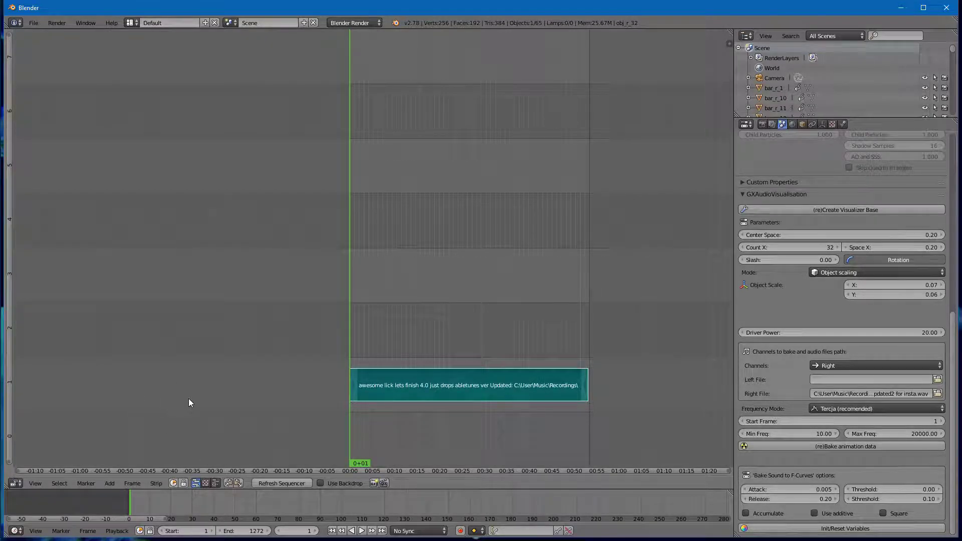
Step: Change the sequence editor area back to the 3D View and show the full frame range in the timeline
left_click(16, 484)
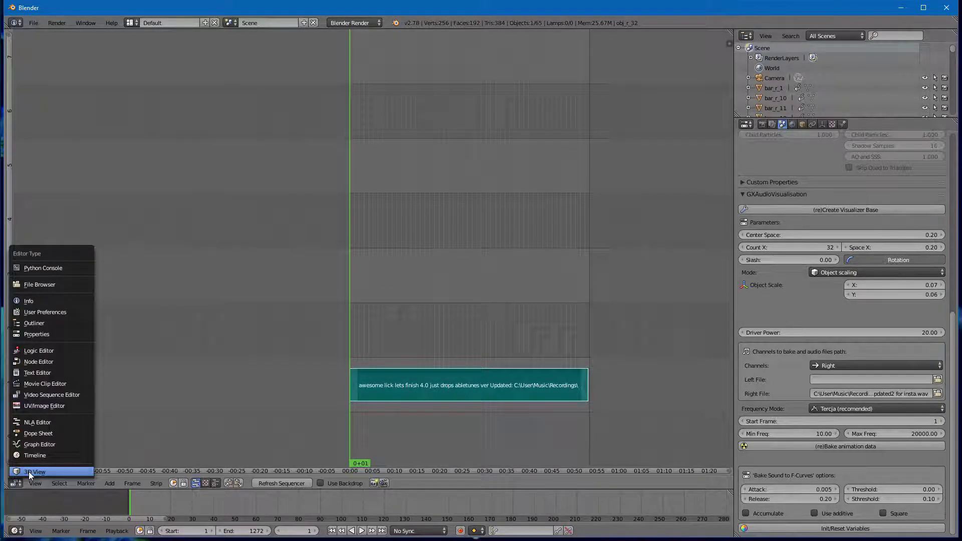
left_click(29, 472)
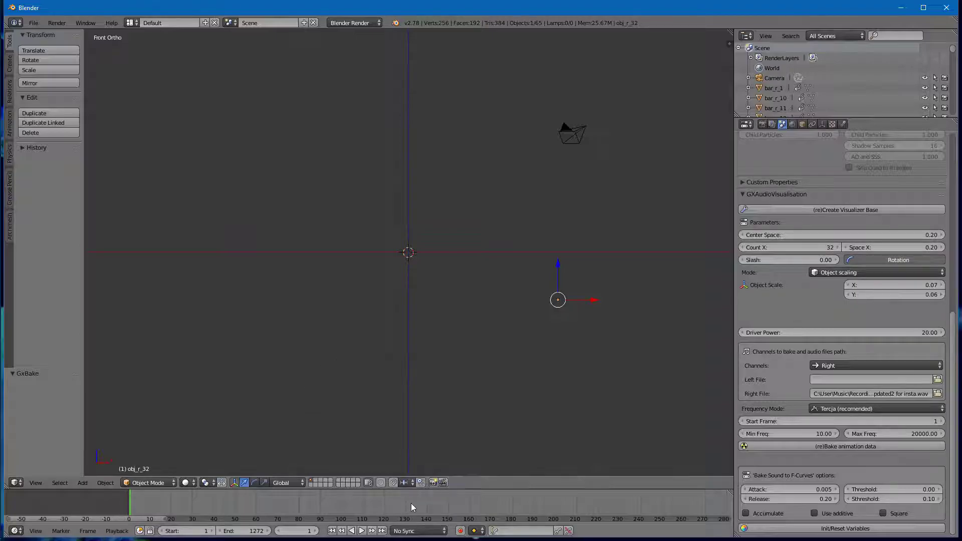
scroll(411, 503, "down", 10)
scroll(413, 504, "down", 3)
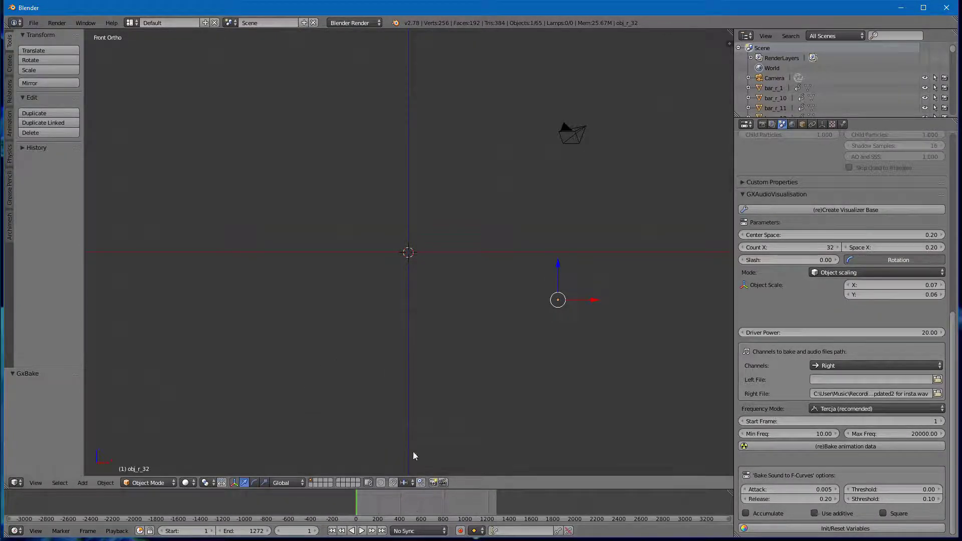
Step: Play the animation, examine how the visualizer bars move up close, and stop playback
left_click(362, 533)
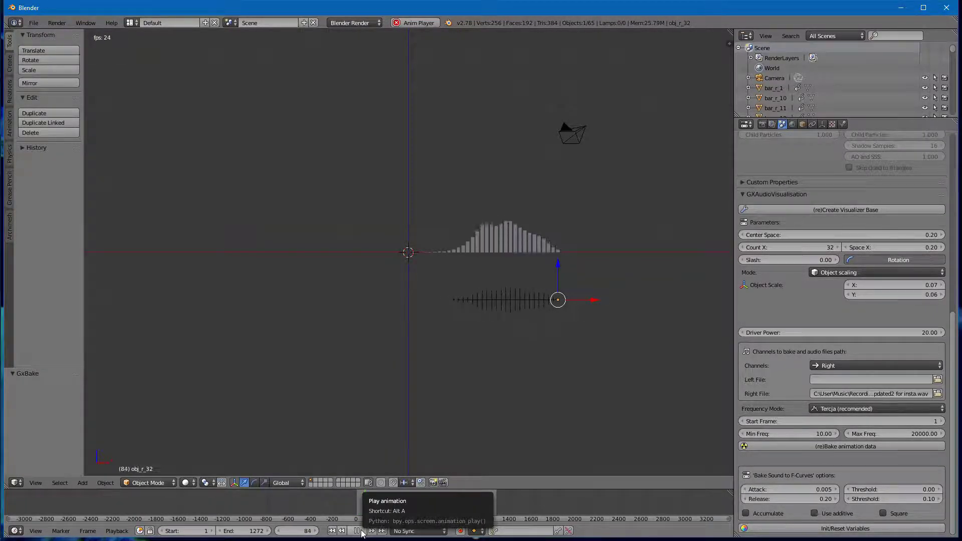
scroll(561, 510, "up", 2)
scroll(561, 511, "up", 6)
scroll(651, 230, "up", 2)
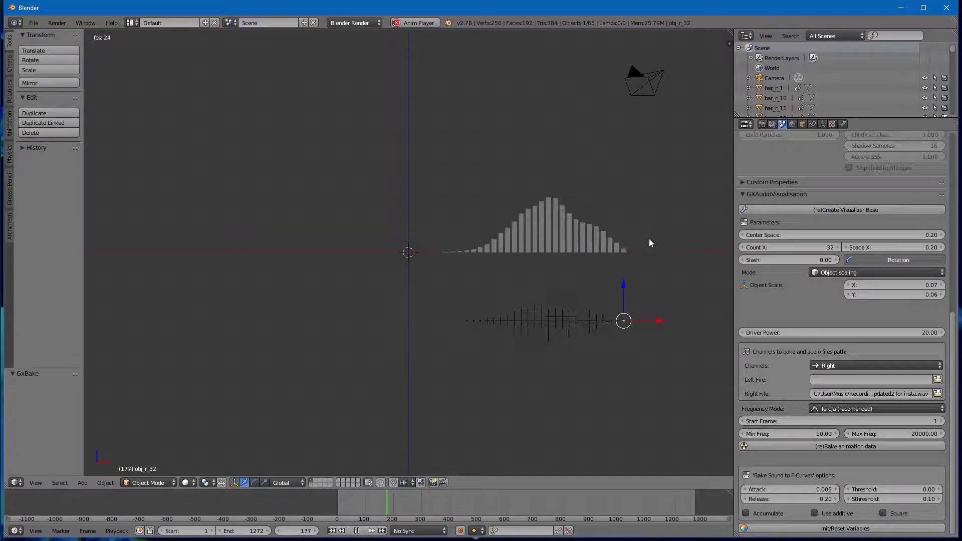
scroll(648, 243, "up", 1)
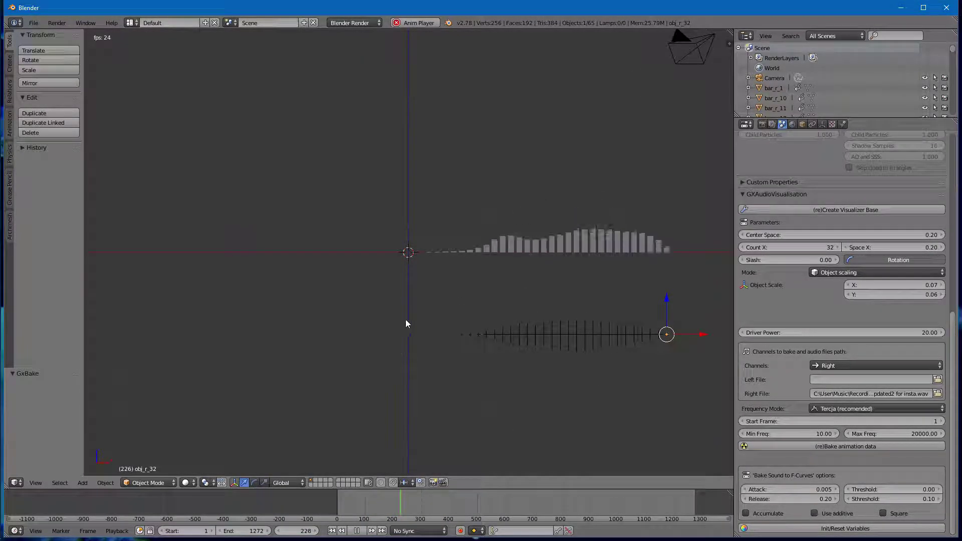
scroll(462, 264, "up", 6, "ctrl")
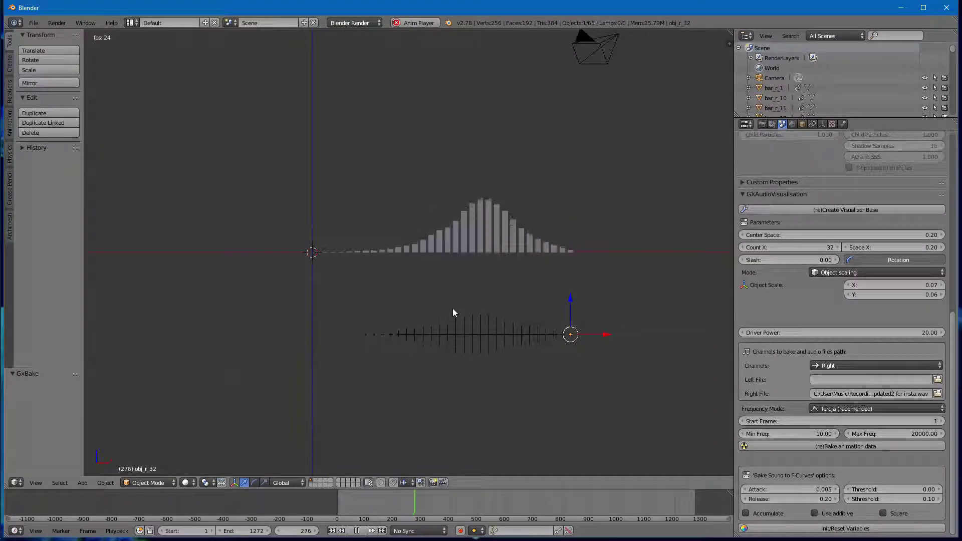
scroll(453, 308, "up", 3, "ctrl")
scroll(452, 308, "down", 2, "ctrl")
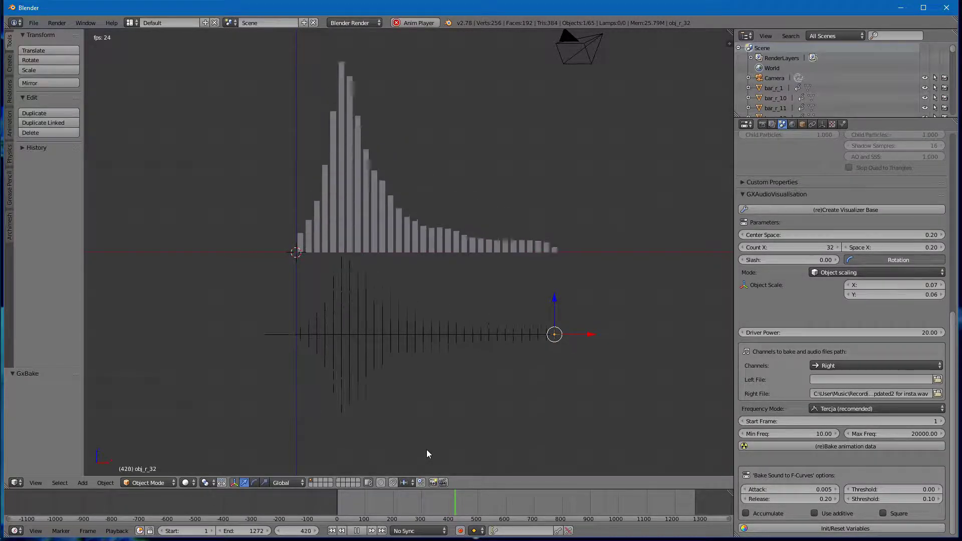
left_click(356, 531)
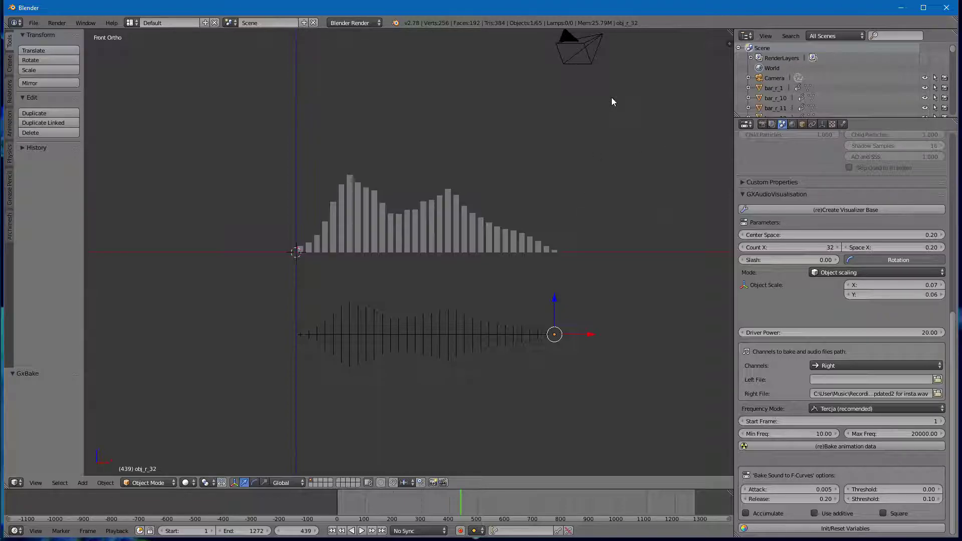
Step: Select the camera, check the visualizer through the camera view, return to the front view, and deselect everything
right_click(581, 61)
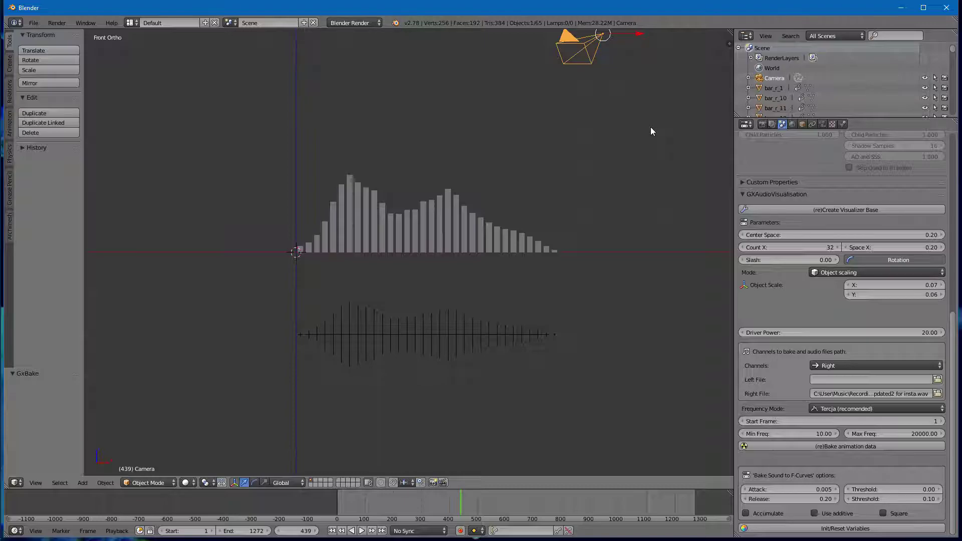
key("KP_0")
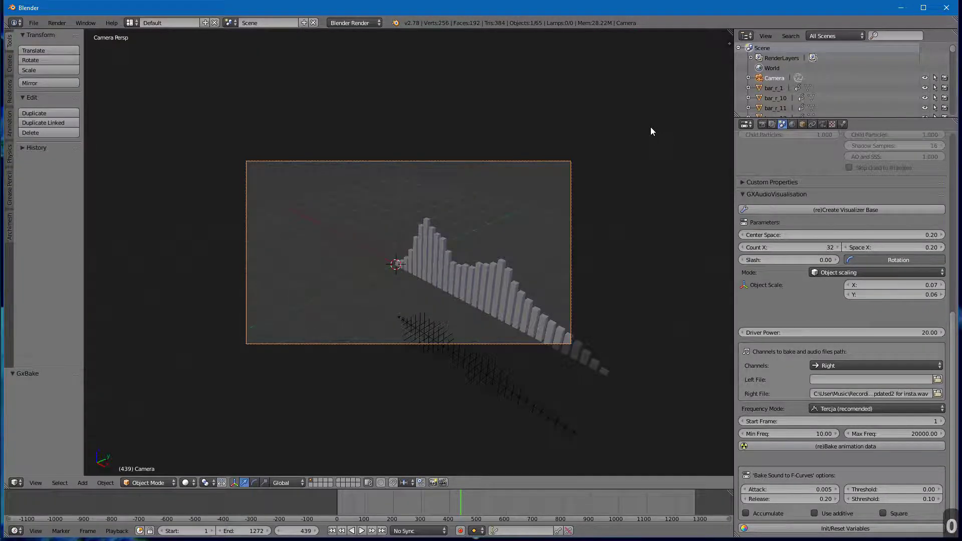
key("KP_0")
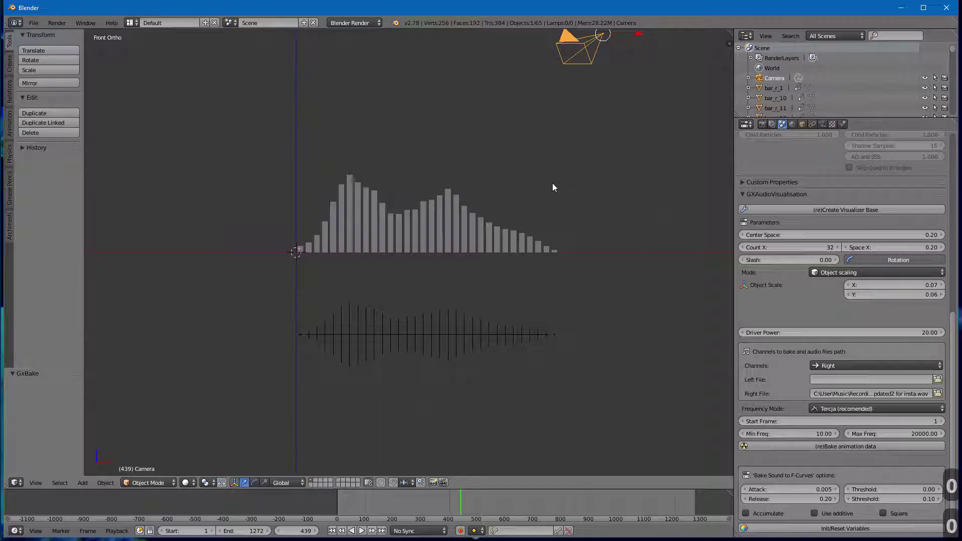
key("a")
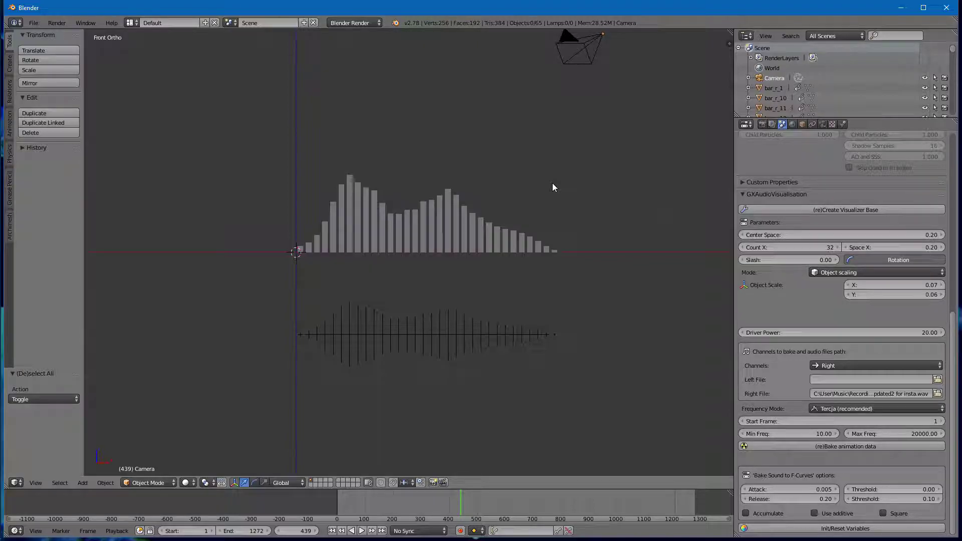
Step: Align the camera to the current front view, then move it up about 1.21 units along the Z axis
key("ctrl+alt+KP_0")
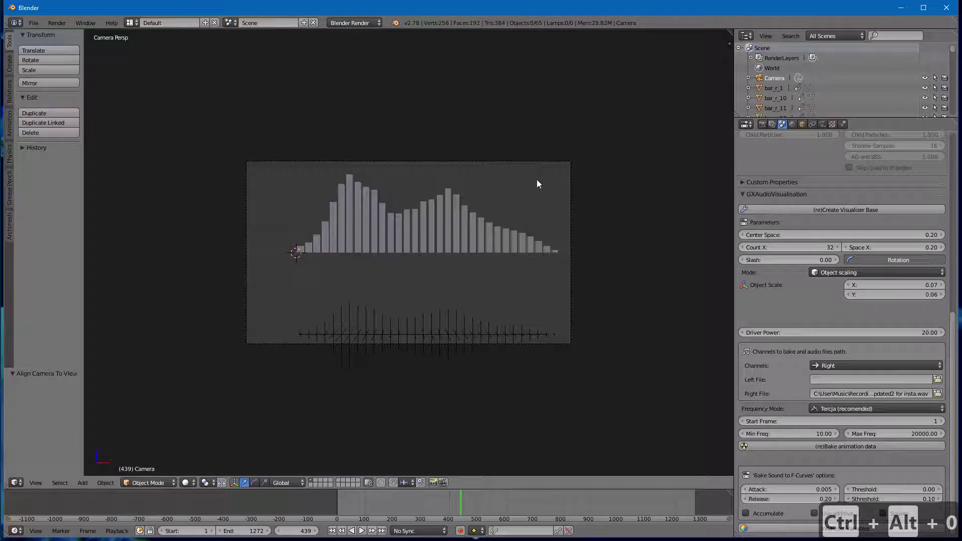
right_click(569, 338)
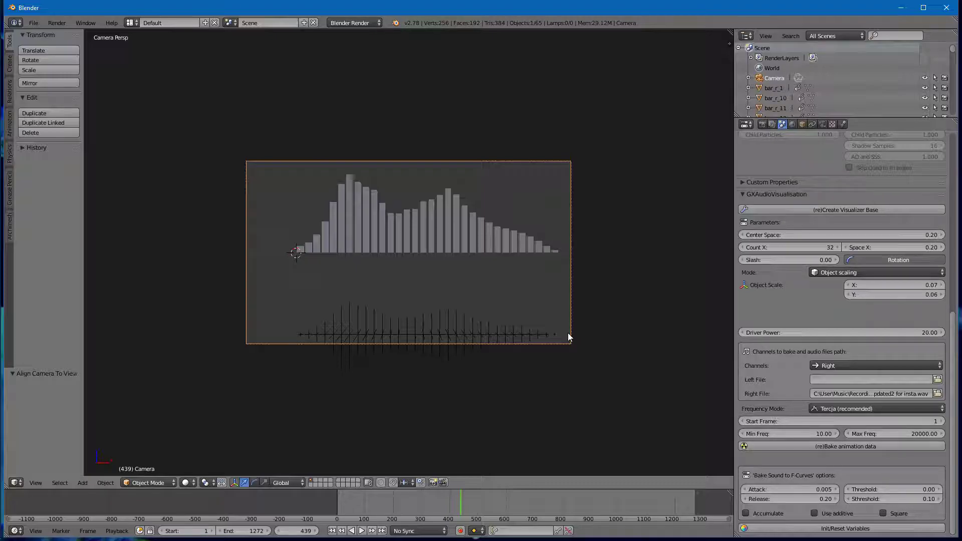
key("g")
key("z")
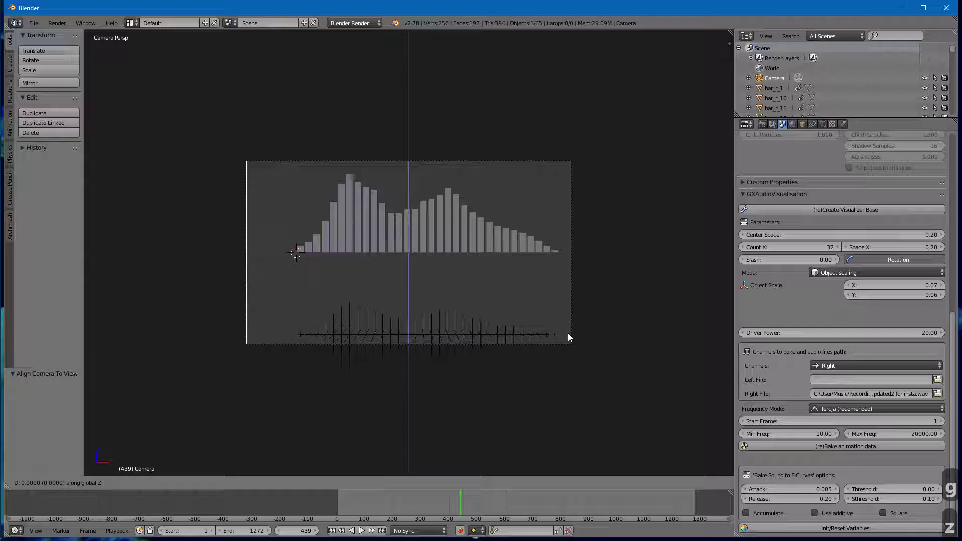
left_click(580, 261)
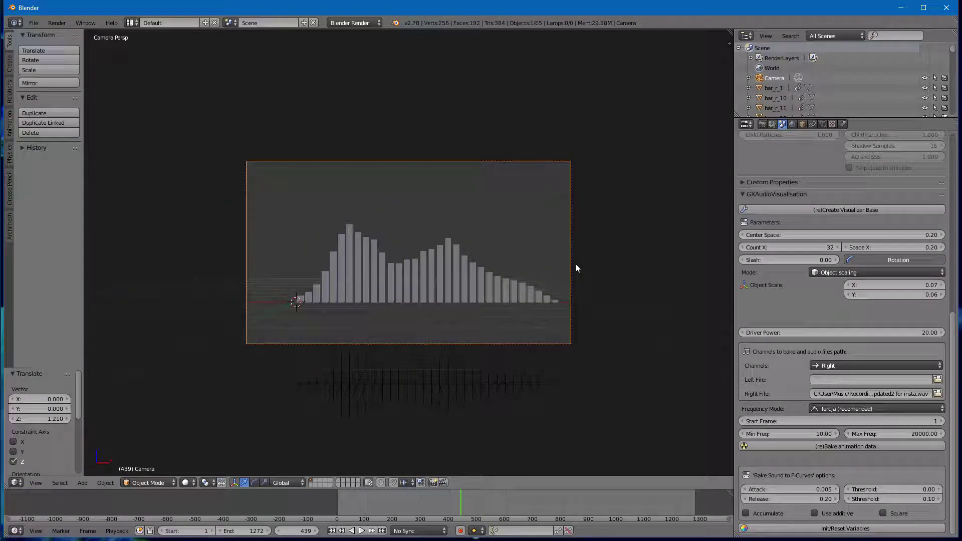
Step: Shift the camera about 0.296 units along the X axis to centre the bars in the frame
key("g")
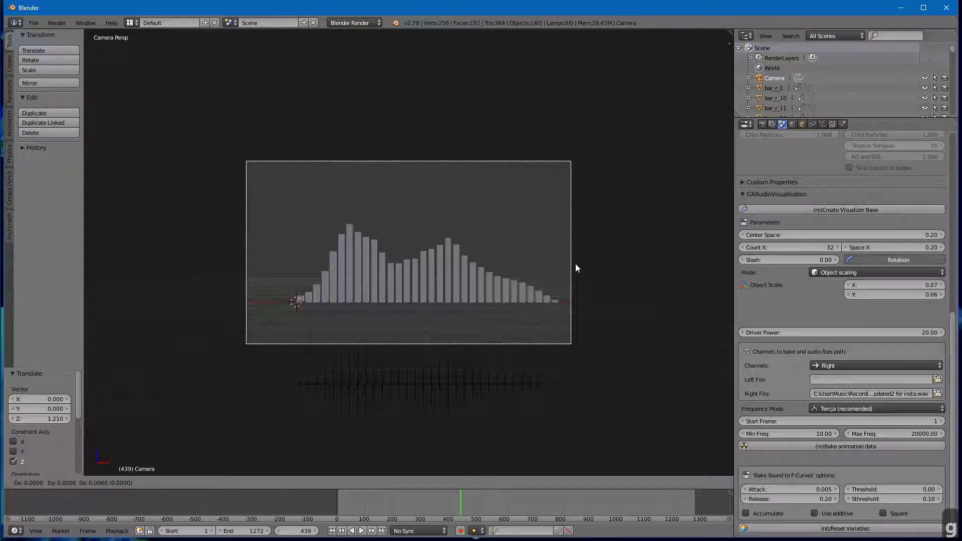
key("x")
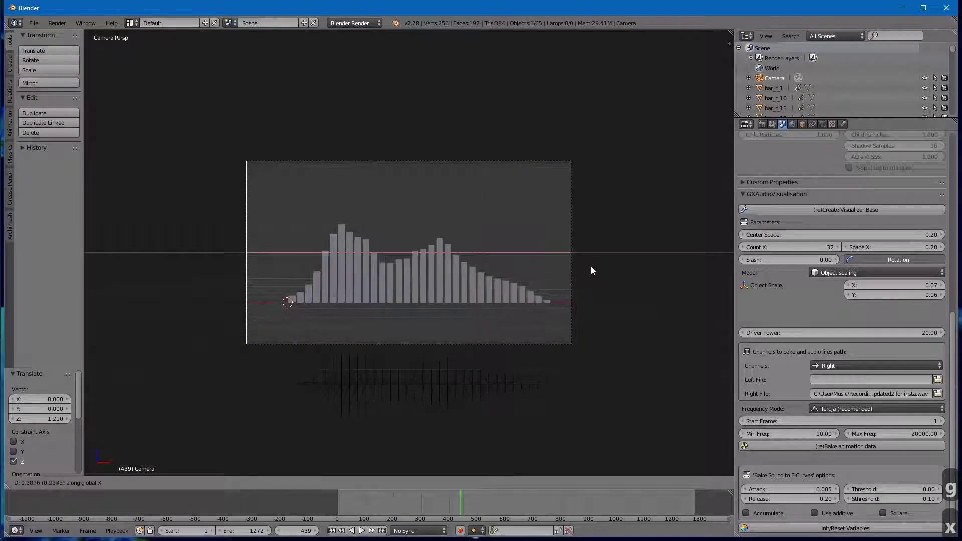
left_click(593, 268)
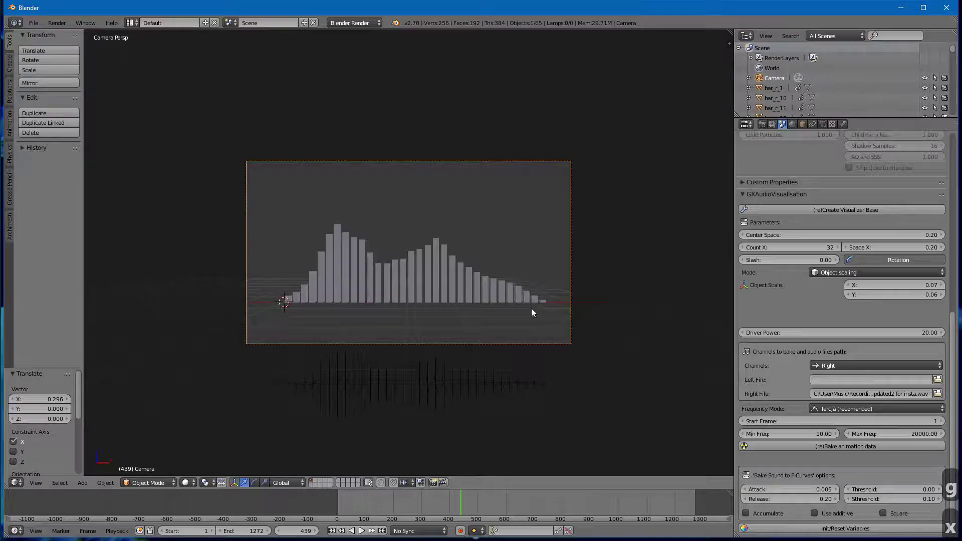
Step: Scrub to frame 622, check the tall bars against the camera frame, and raise the camera about 0.658 units along Z
left_click_drag(461, 509, 512, 497)
scroll(313, 140, "up", 2)
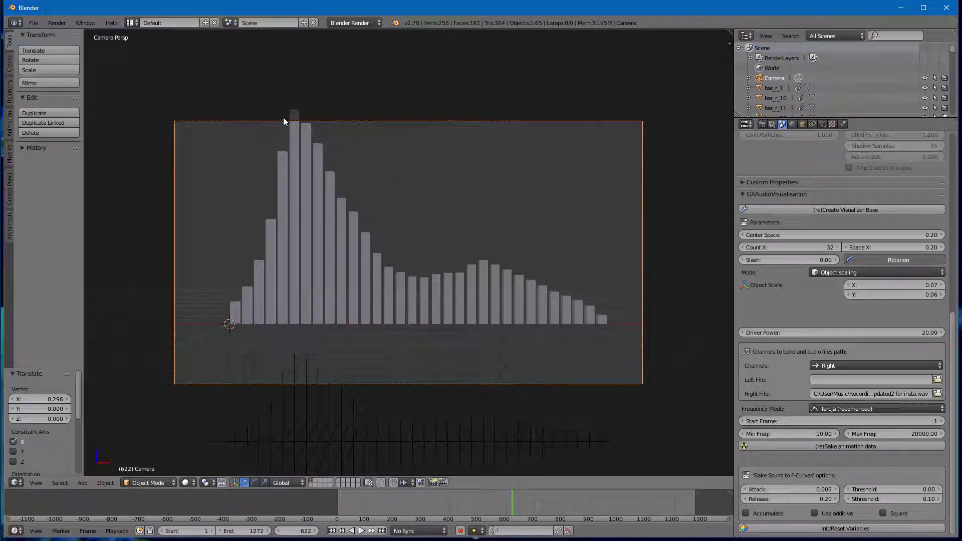
scroll(412, 199, "down", 4)
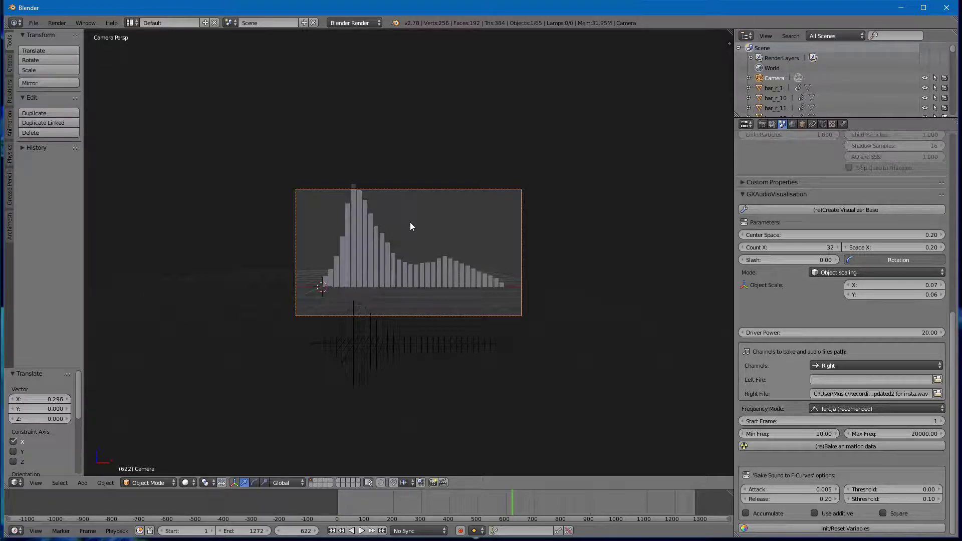
key("g")
key("z")
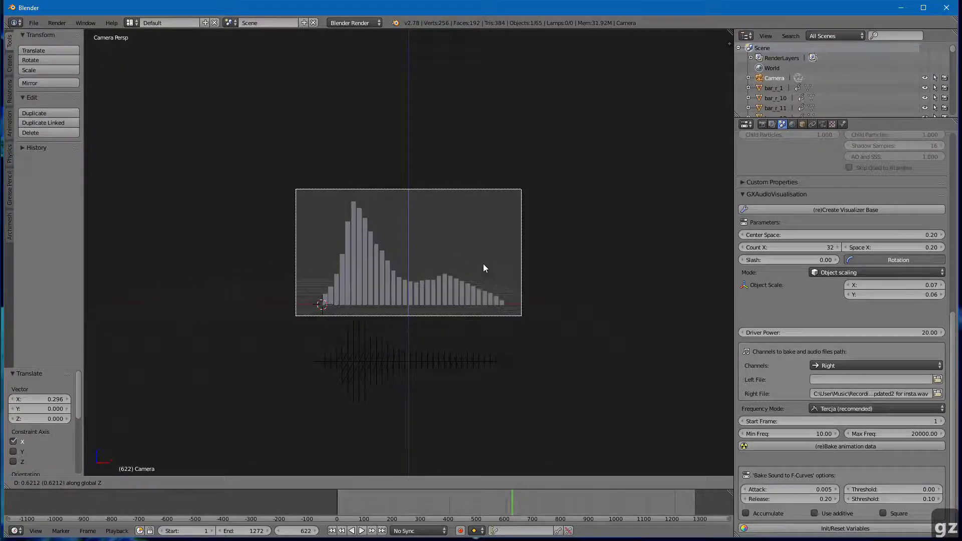
left_click(486, 266)
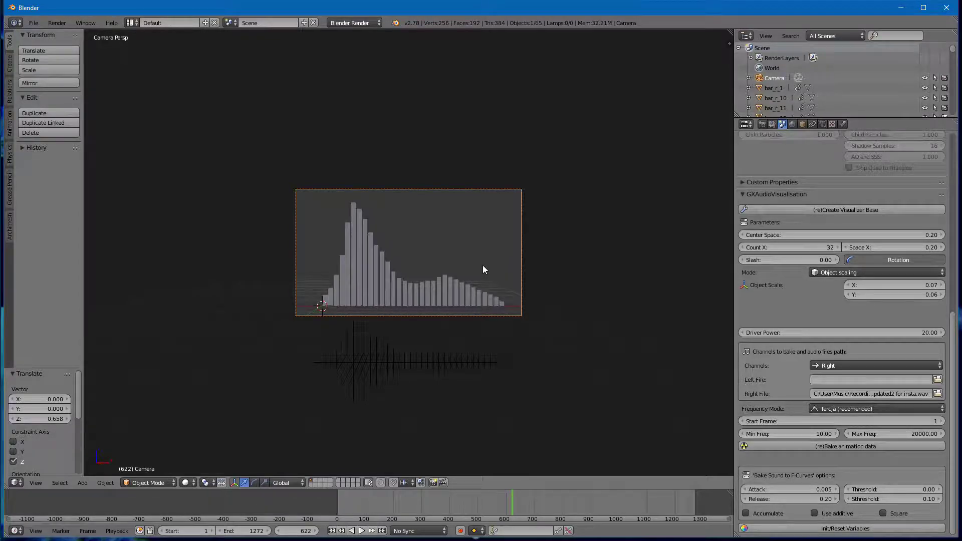
Step: Move the camera back about 1.667 units along Y and scrub the timeline to check the framing, ending at frame 461
key("g")
key("y")
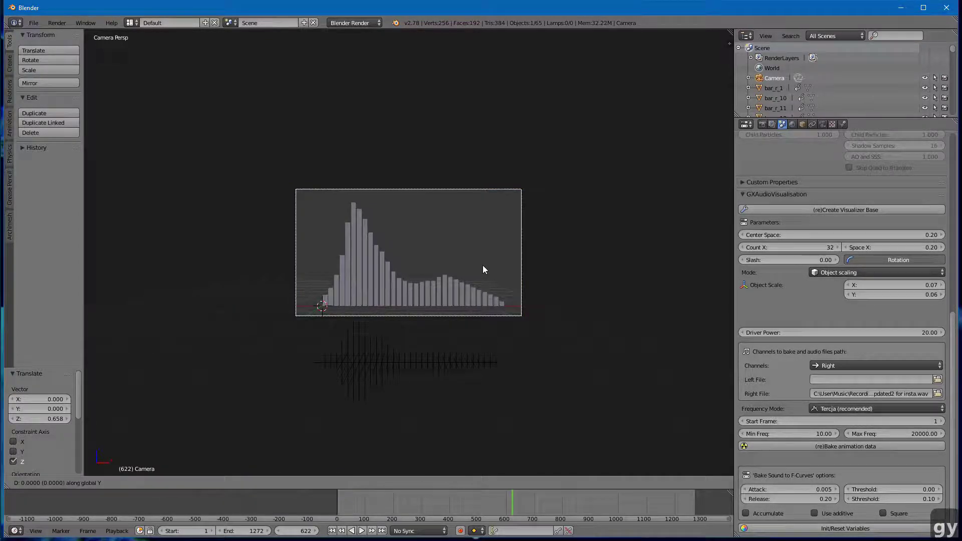
left_click(474, 239)
left_click_drag(512, 502, 414, 507)
mouse_move(472, 520)
left_mouse_down()
mouse_move(456, 523)
mouse_move(561, 498)
mouse_move(526, 492)
mouse_move(629, 513)
mouse_move(451, 509)
mouse_move(467, 513)
left_mouse_up()
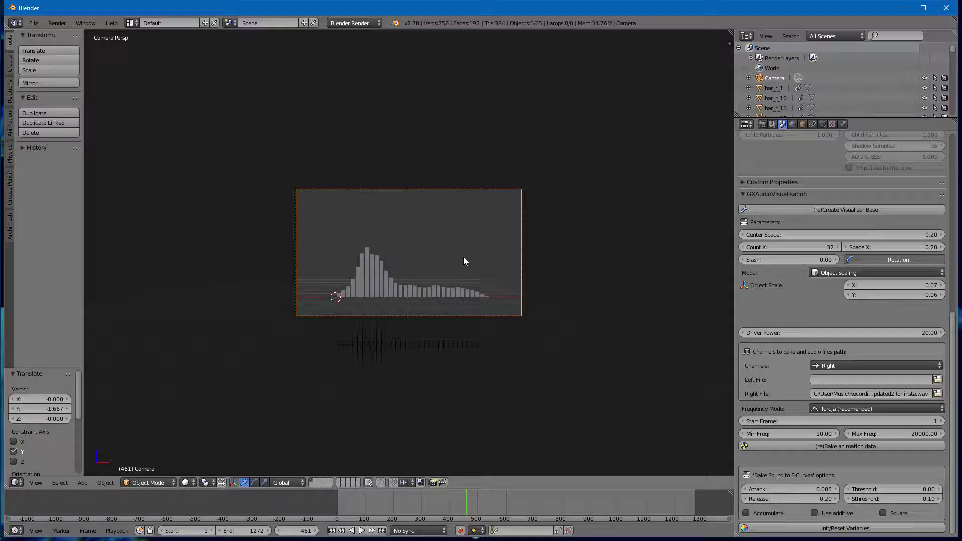
Step: Raise the camera slightly along the Z axis, by about 0.09 units, and deselect everything
key("g")
key("z")
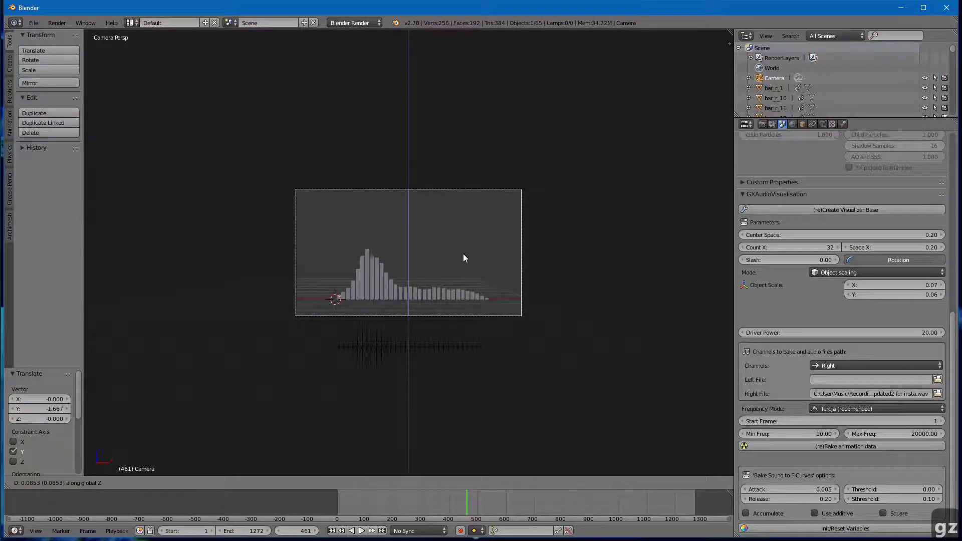
left_click(464, 254)
key("a")
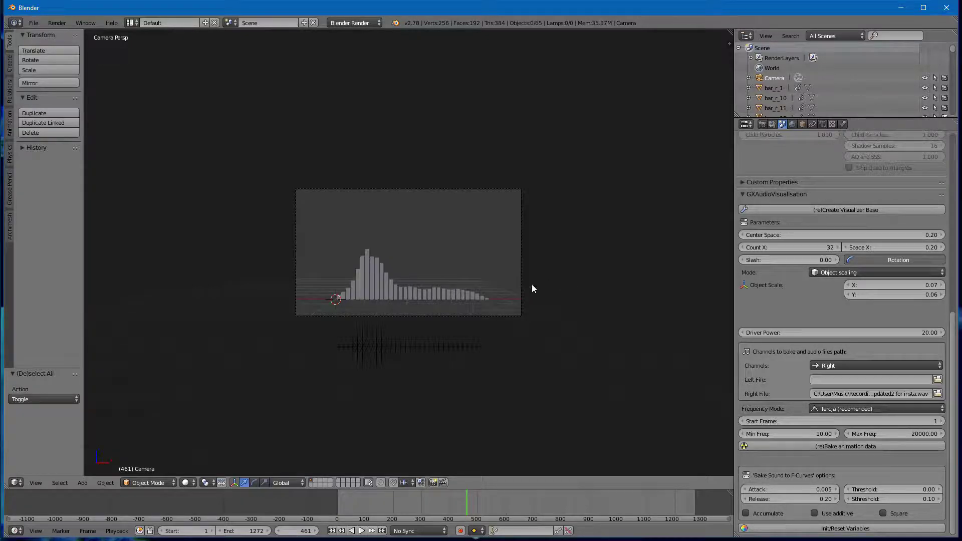
Step: Give the bar bar_r_9 a new material with a saturated purple diffuse colour
scroll(547, 281, "up", 3)
right_click(353, 325)
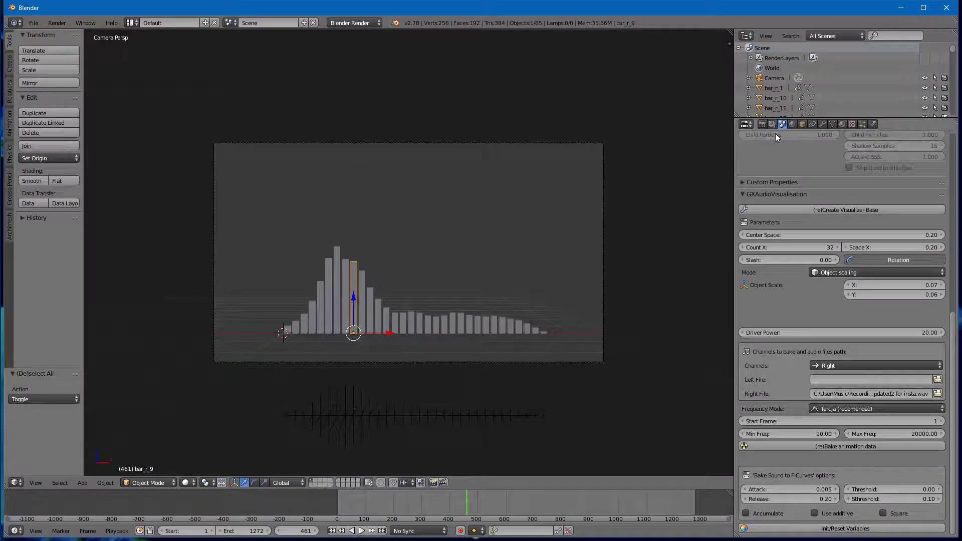
left_click(842, 124)
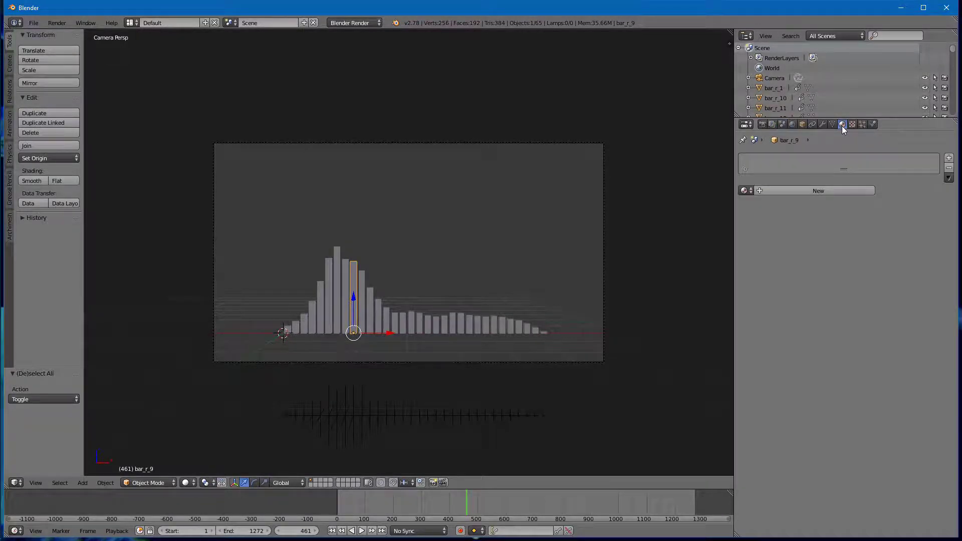
left_click(814, 190)
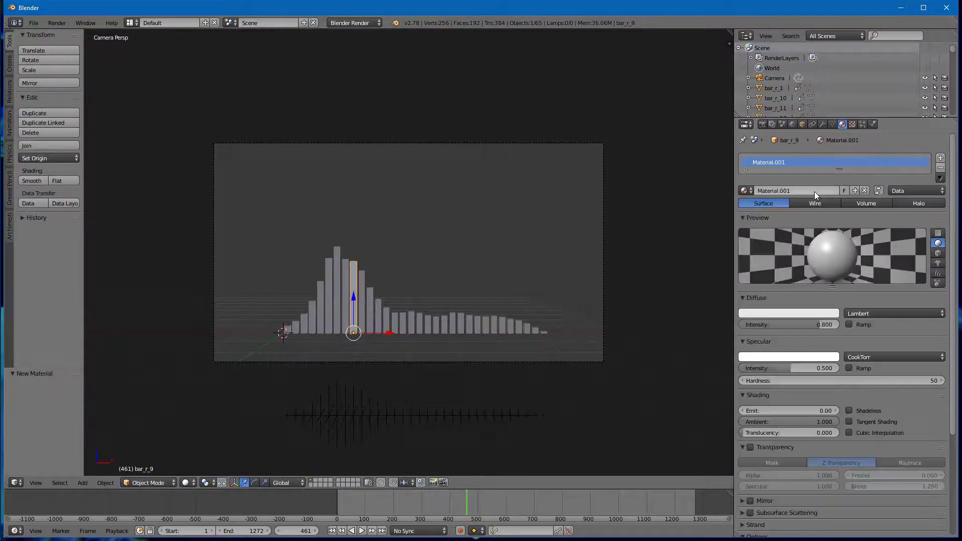
left_click(808, 314)
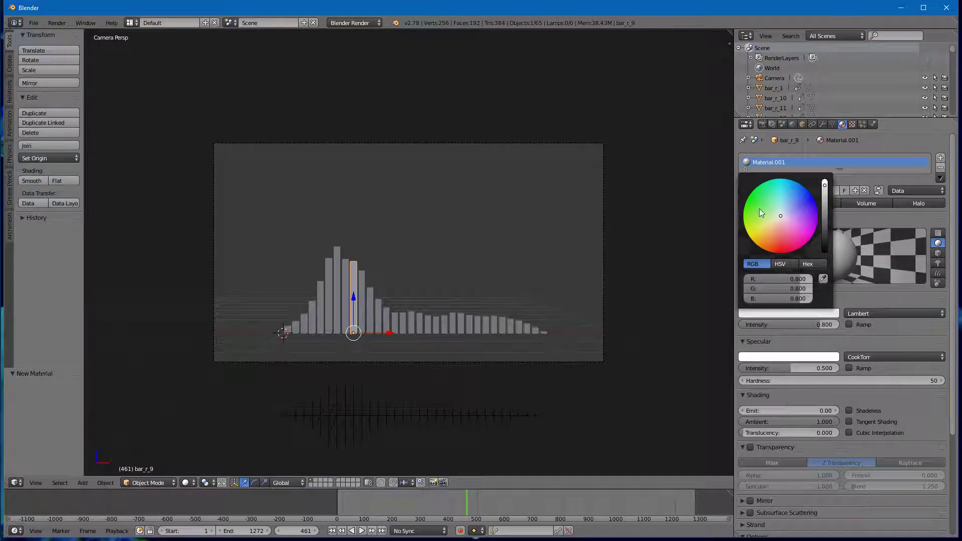
left_click_drag(784, 214, 818, 218)
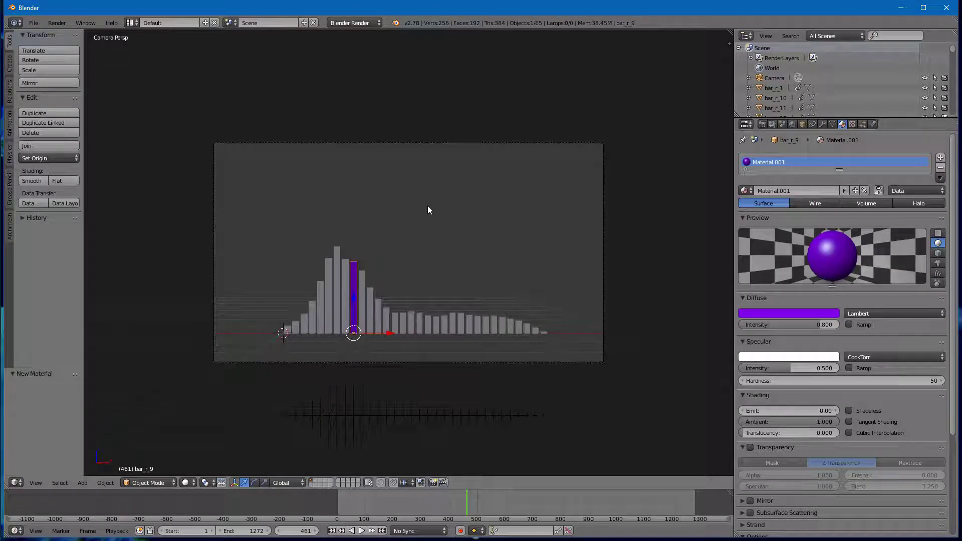
Step: Box-select all the grey bars on both sides of the purple bar, then add the purple bar to the selection last
key("a")
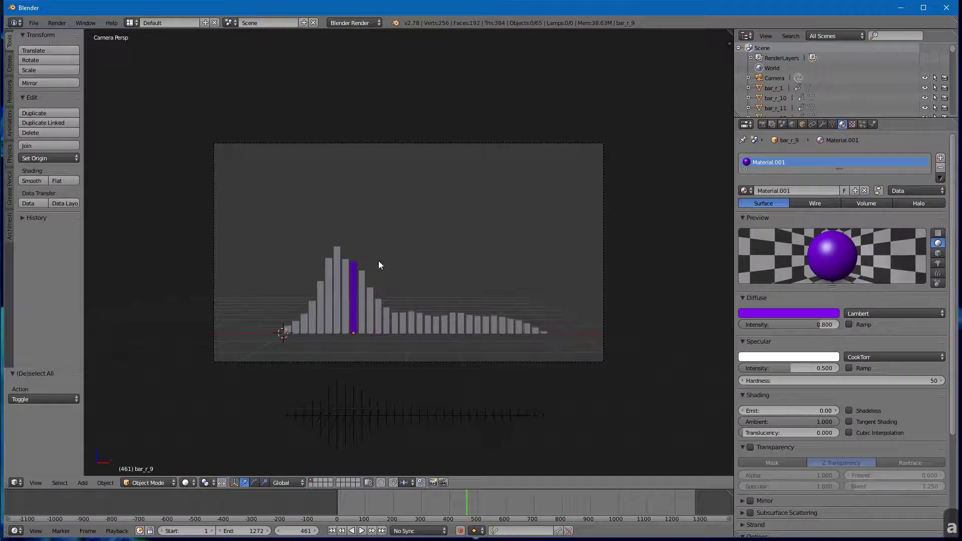
key("b")
left_click_drag(271, 209, 284, 285)
key("b")
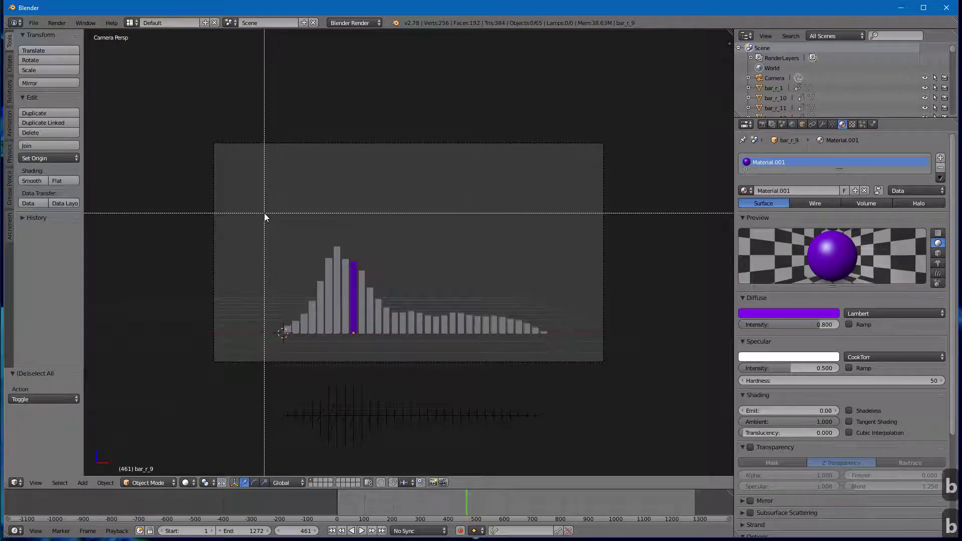
left_click_drag(251, 208, 345, 350)
key("b")
left_click_drag(363, 224, 564, 350)
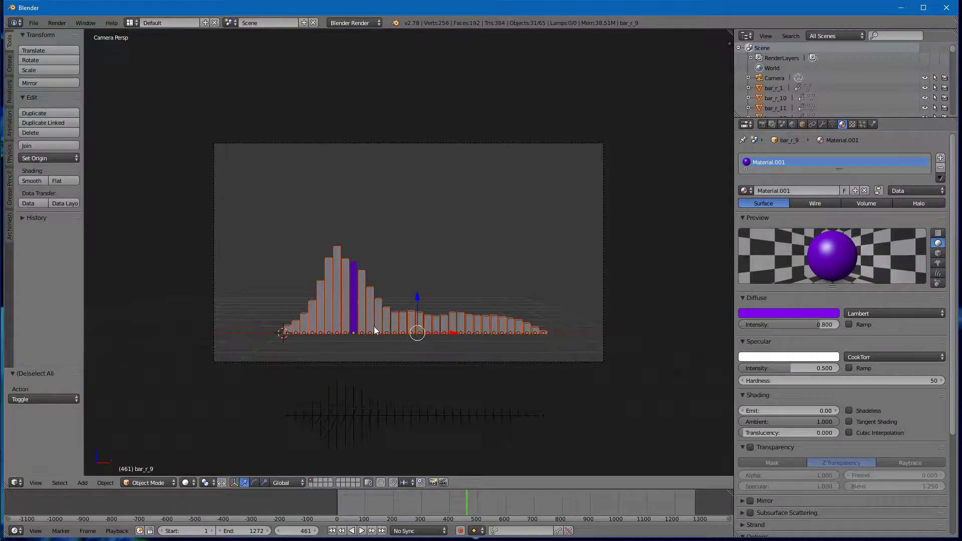
left_click(354, 306, "shift")
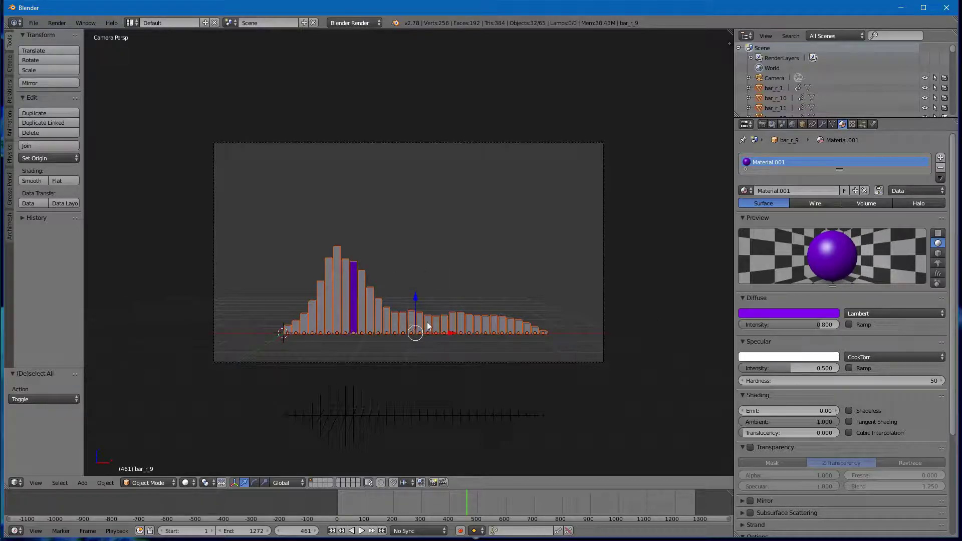
Step: Link the purple bar's material to all the selected bars
scroll(329, 273, "up", 4)
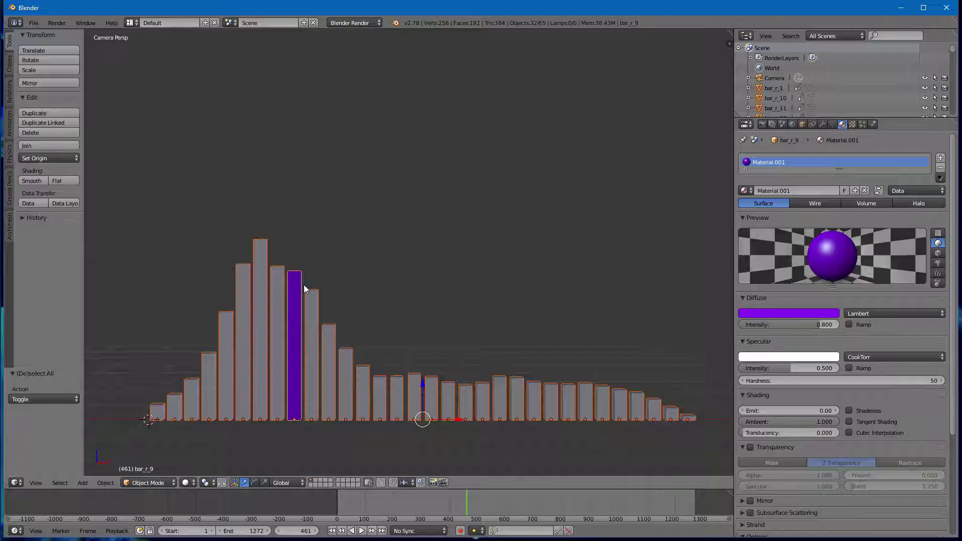
key("ctrl+l")
mouse_move(304, 288)
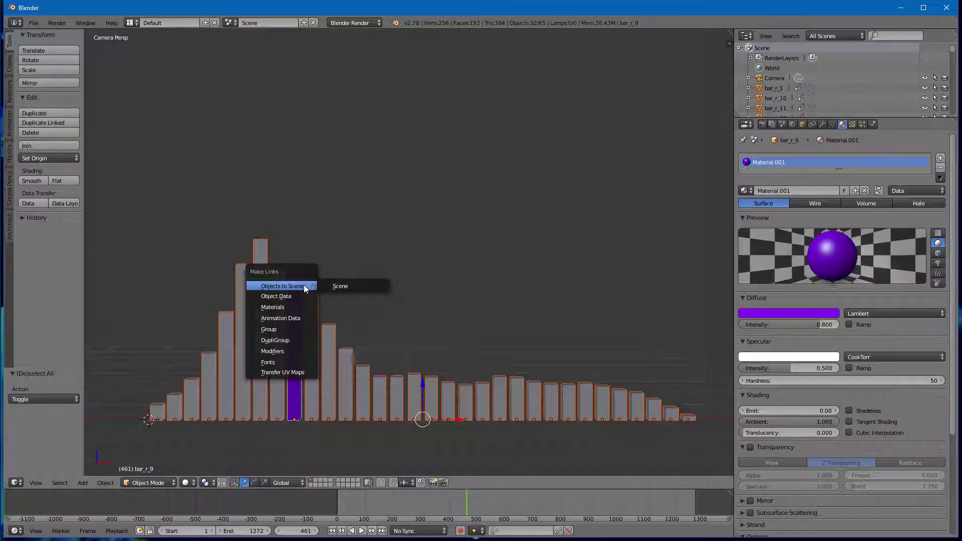
left_click(299, 306)
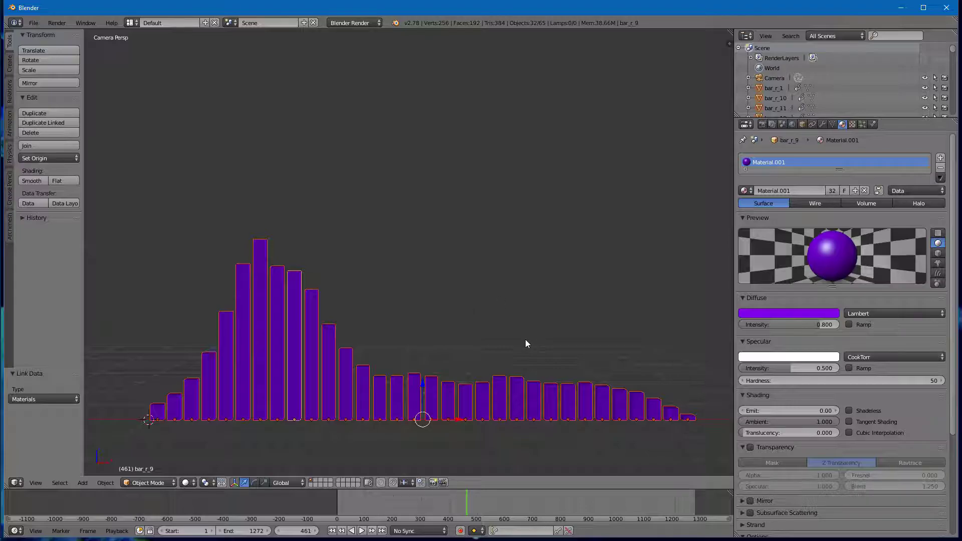
Step: Re-pick a purple diffuse colour for the bars' shared material and deselect all the bars
left_click(797, 315)
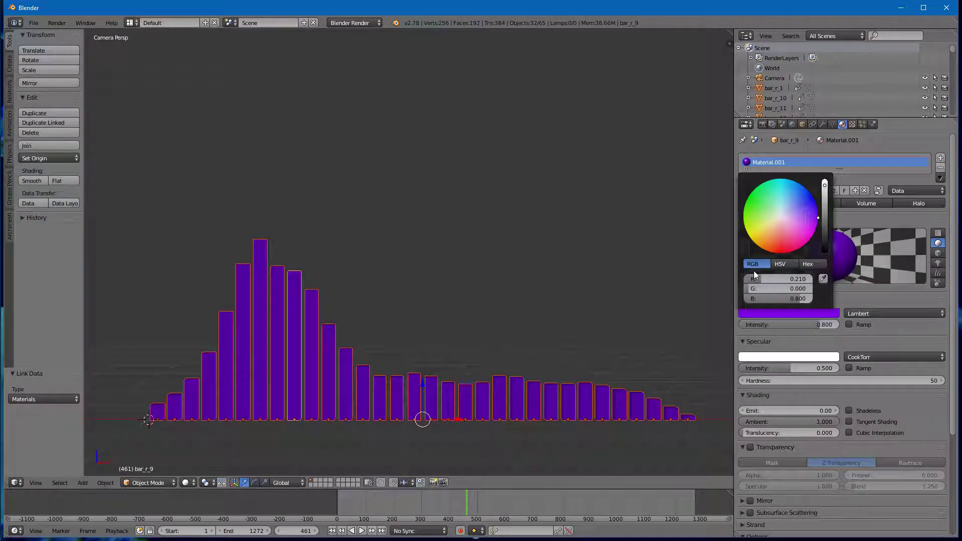
mouse_move(804, 227)
left_mouse_down()
mouse_move(783, 236)
mouse_move(776, 212)
mouse_move(817, 210)
mouse_move(815, 227)
mouse_move(819, 218)
left_mouse_up()
scroll(659, 235, "down", 3)
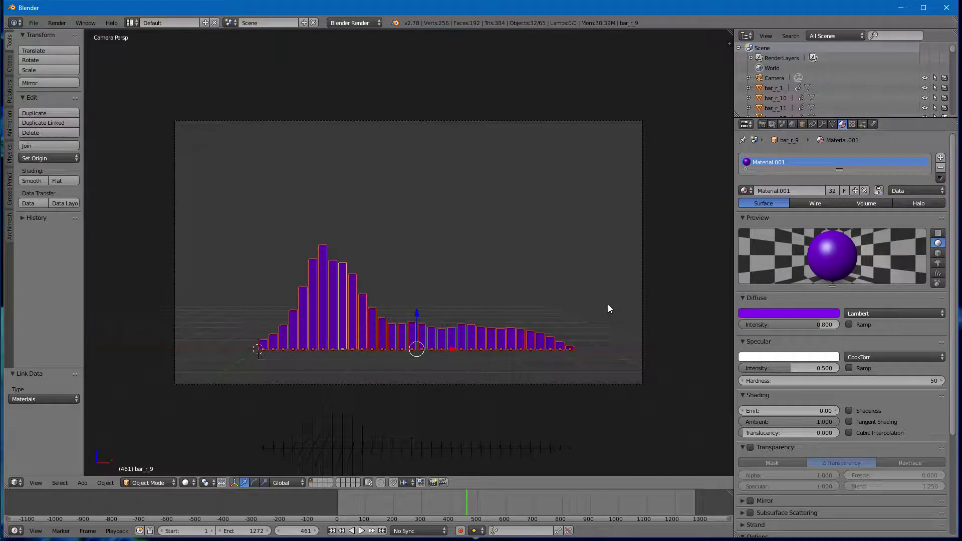
key("a")
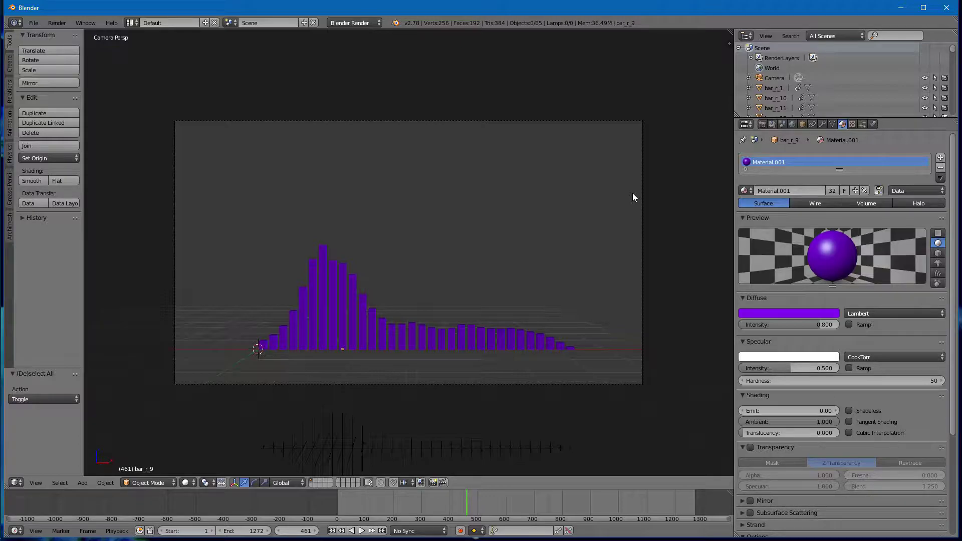
Step: Make the bars' shared purple material shadeless and review its material settings
scroll(531, 266, "down", 1)
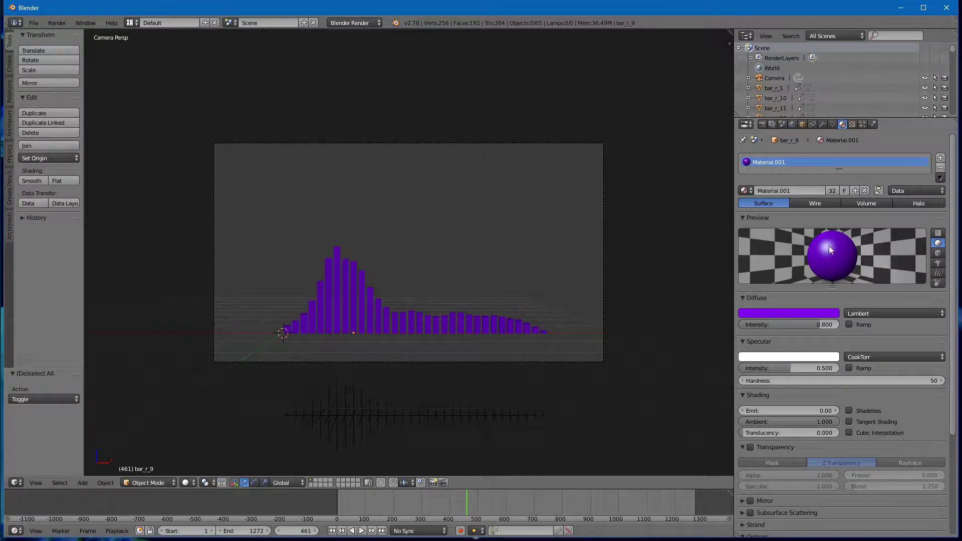
scroll(858, 275, "down", 3)
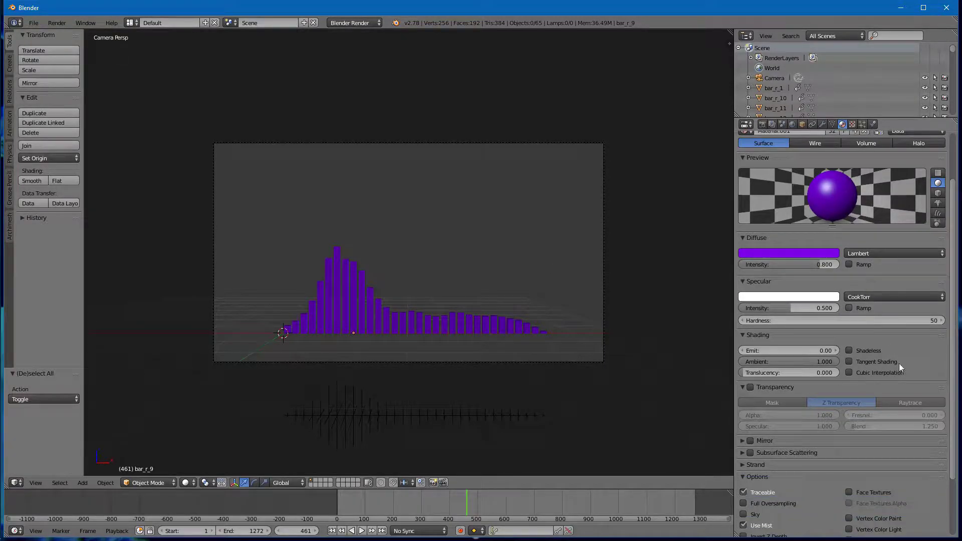
left_click(873, 349)
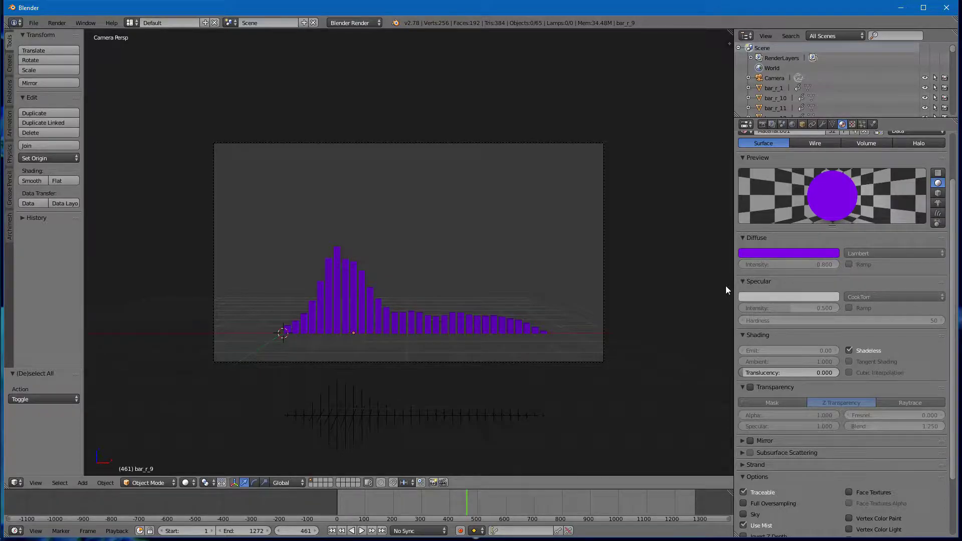
scroll(702, 299, "up", 5)
scroll(470, 343, "down", 5)
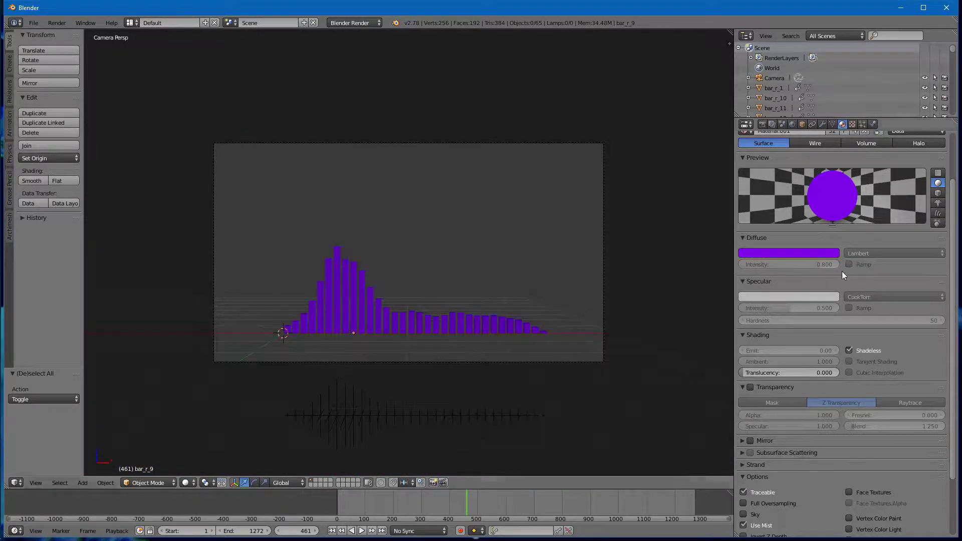
scroll(842, 275, "up", 3)
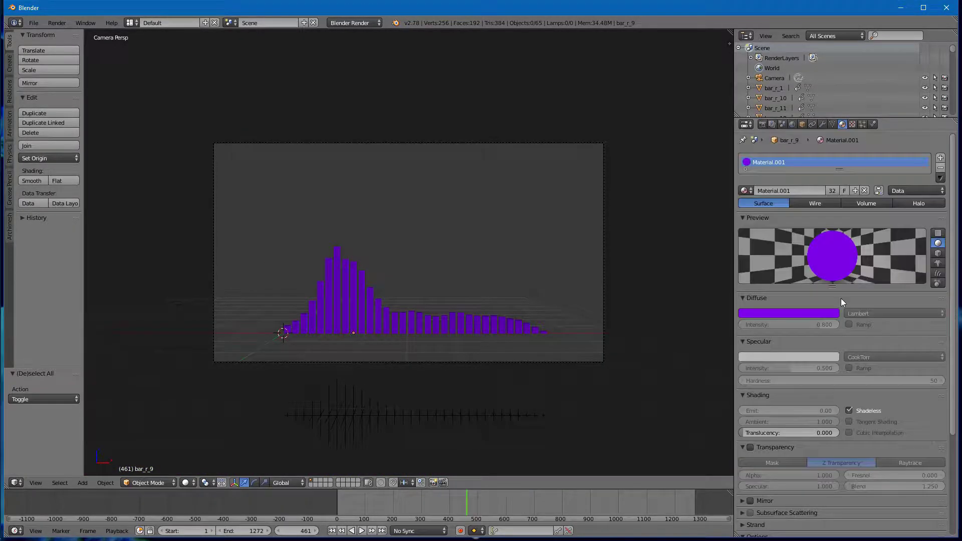
Step: Set the render resolution's X value to 1920 px and the resolution scale to 100%
left_click(764, 125)
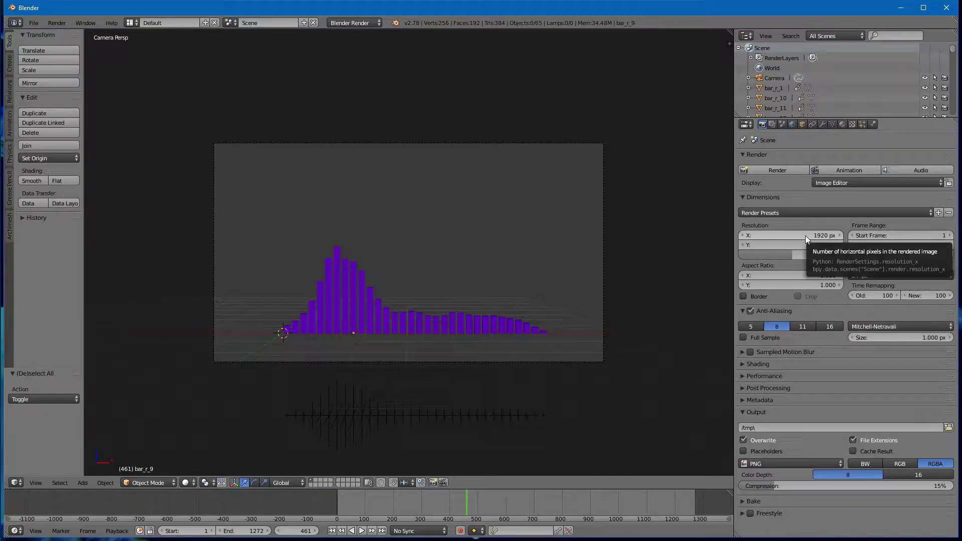
left_click_drag(805, 236, 785, 235)
left_click(775, 233)
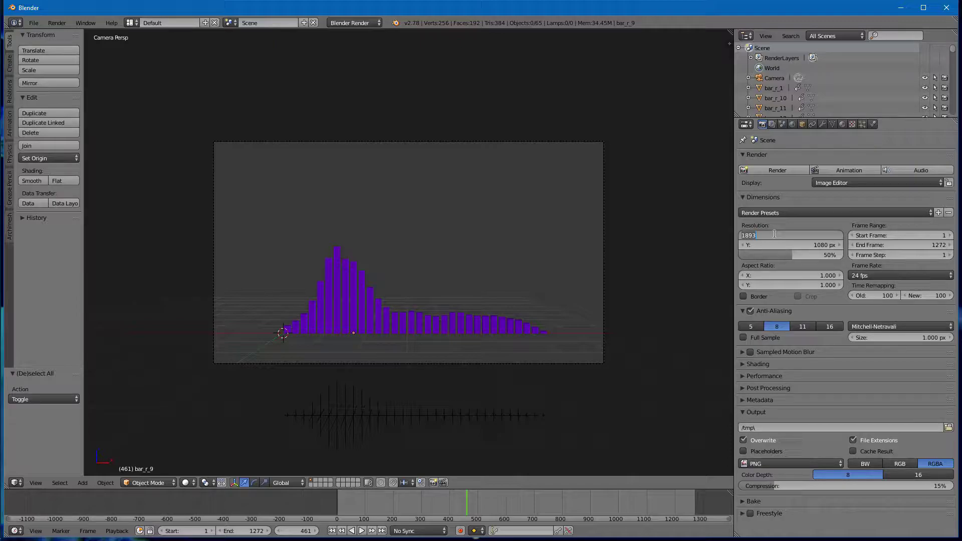
type("1920")
key("Return")
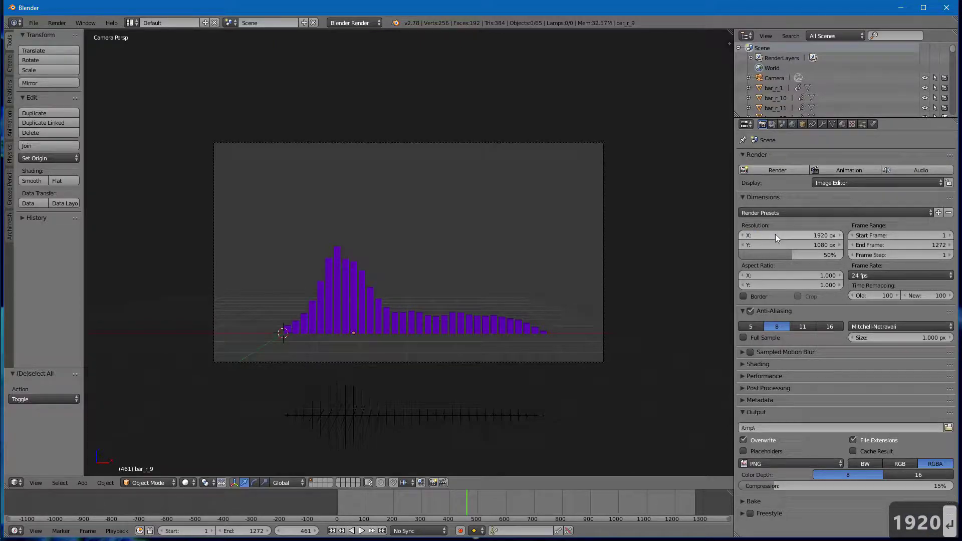
left_click(787, 255)
type("100")
key("Return")
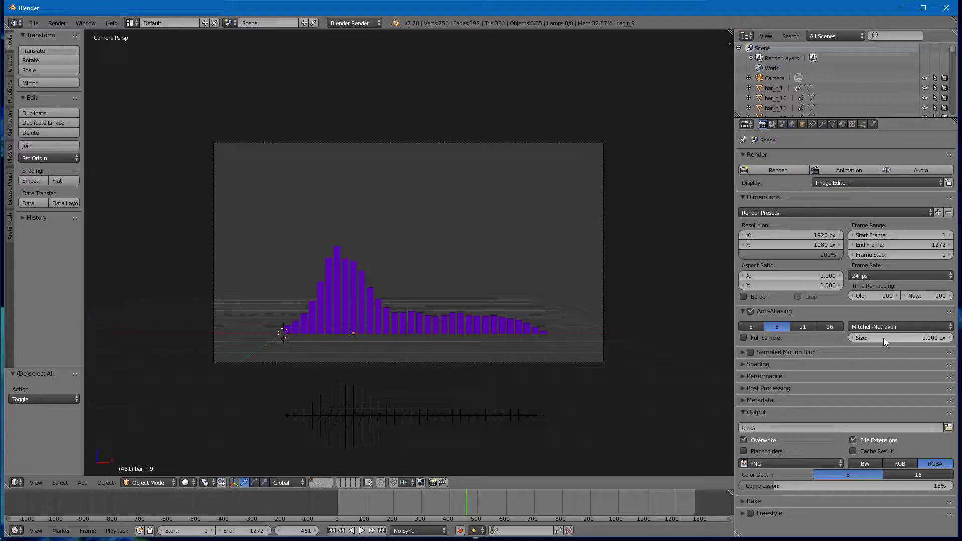
Step: Set the alpha mode in the render shading settings to Transparent
left_click(747, 365)
scroll(847, 356, "down", 2)
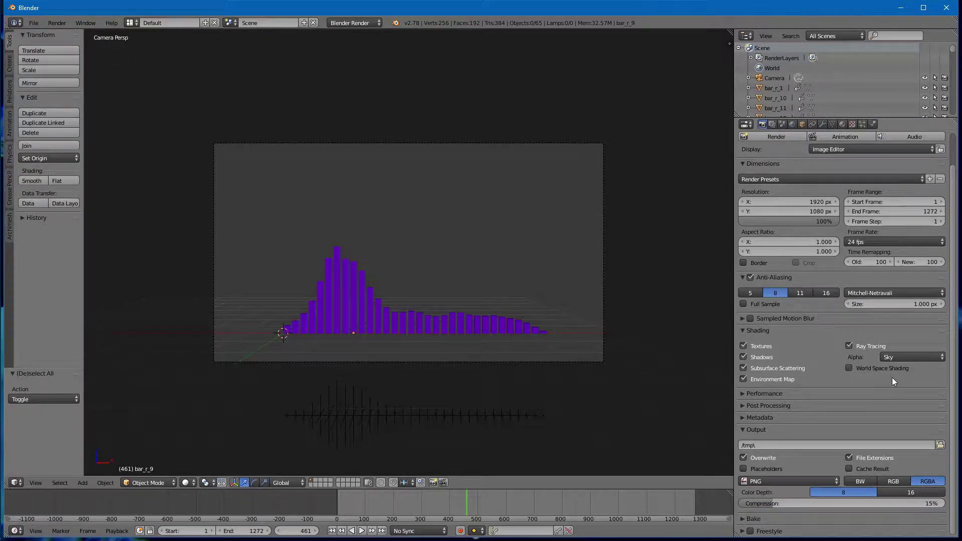
left_click(910, 358)
left_click(927, 360)
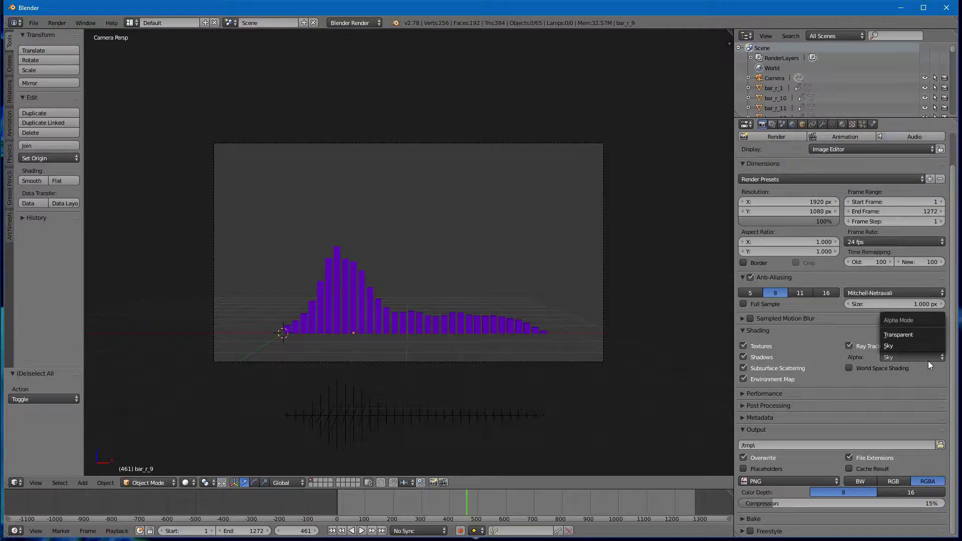
left_click(926, 335)
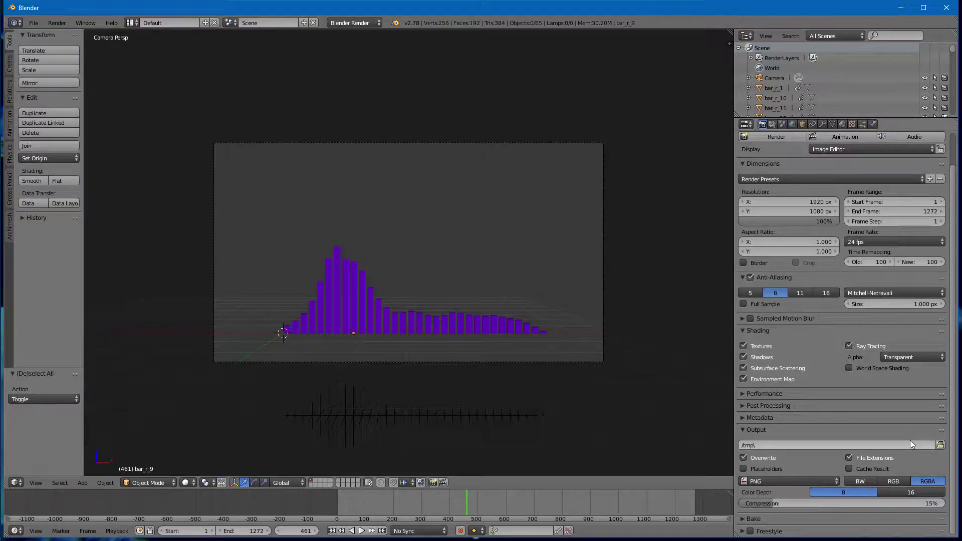
Step: Create a folder named "oUTPUT of tutorial" inside C:\tmp\ and accept C:\tmp\ as the render output path
left_click(940, 445)
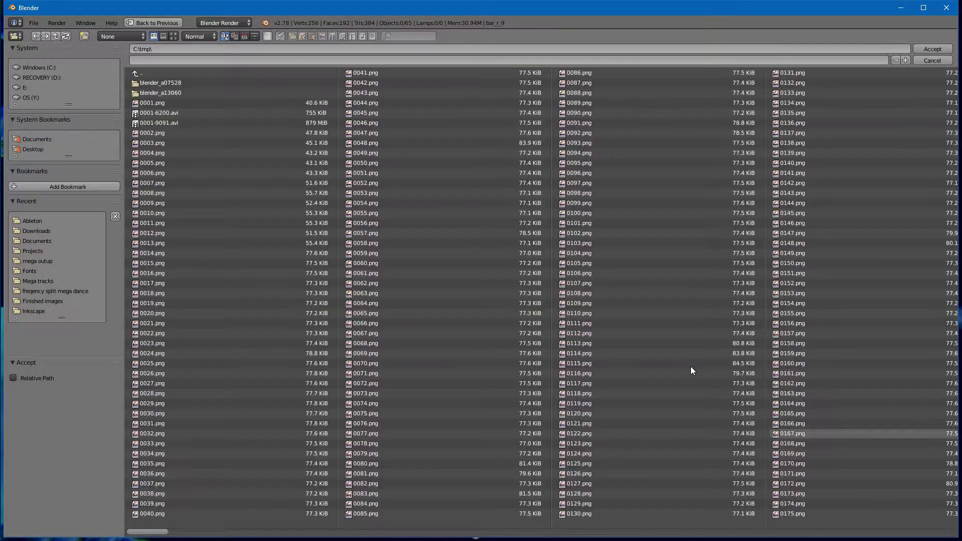
left_click(86, 36)
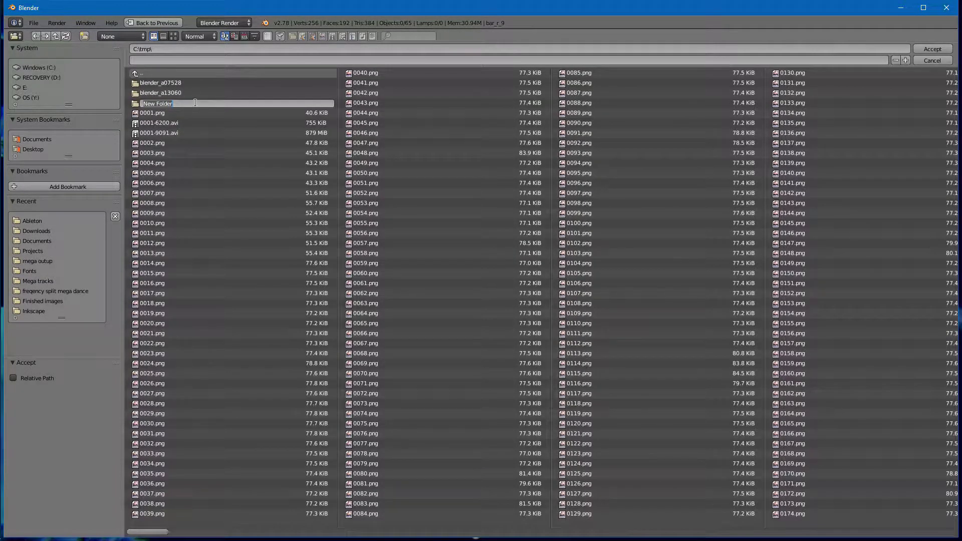
type("oUTPUT")
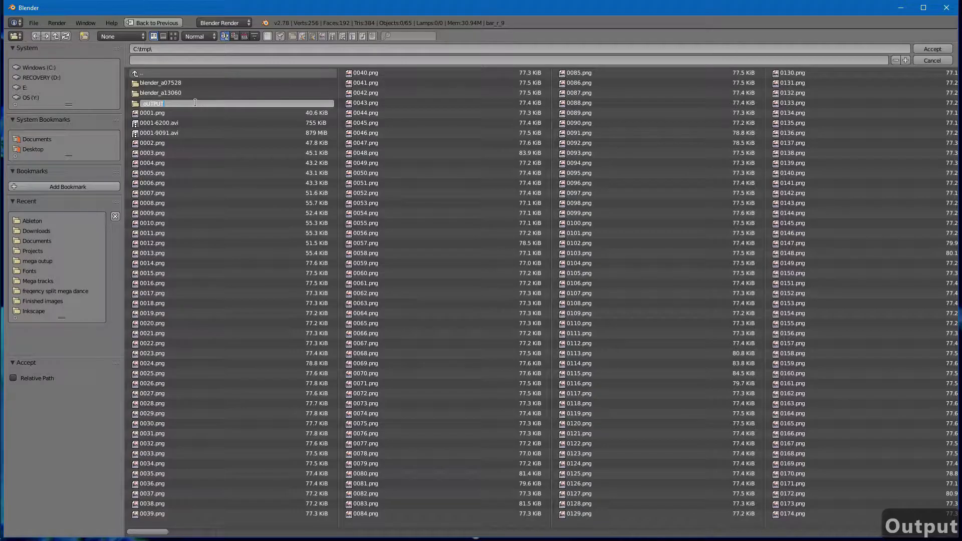
key("Caps_Lock")
type("of")
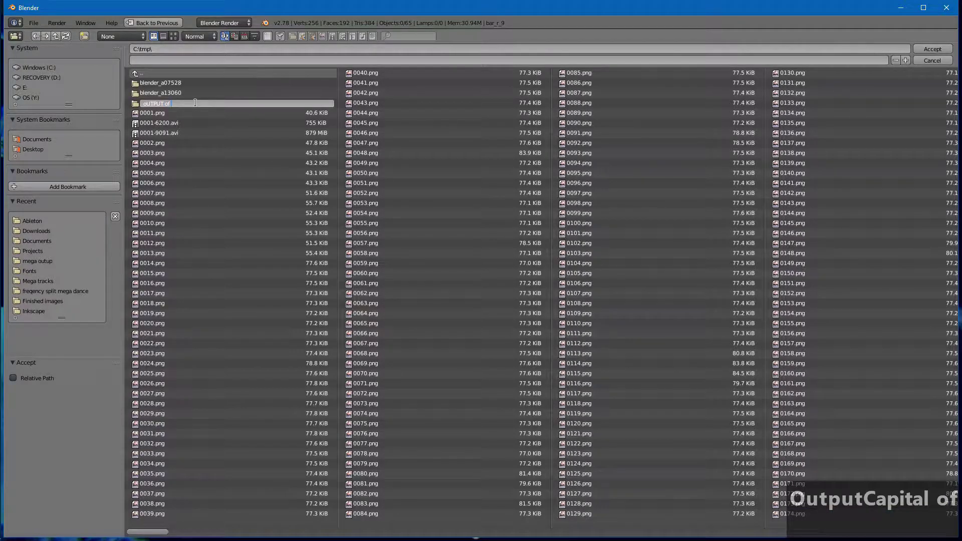
type(" tutorial")
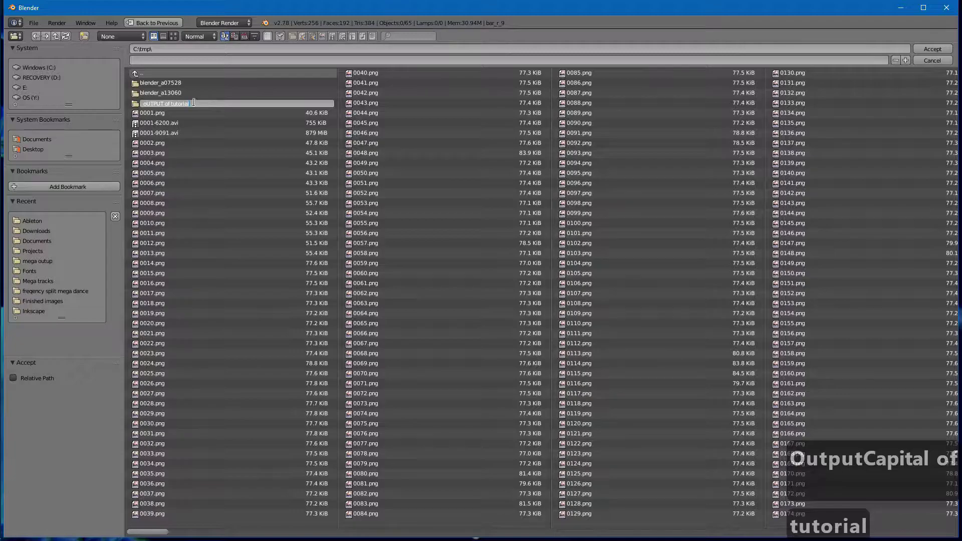
left_click(234, 174)
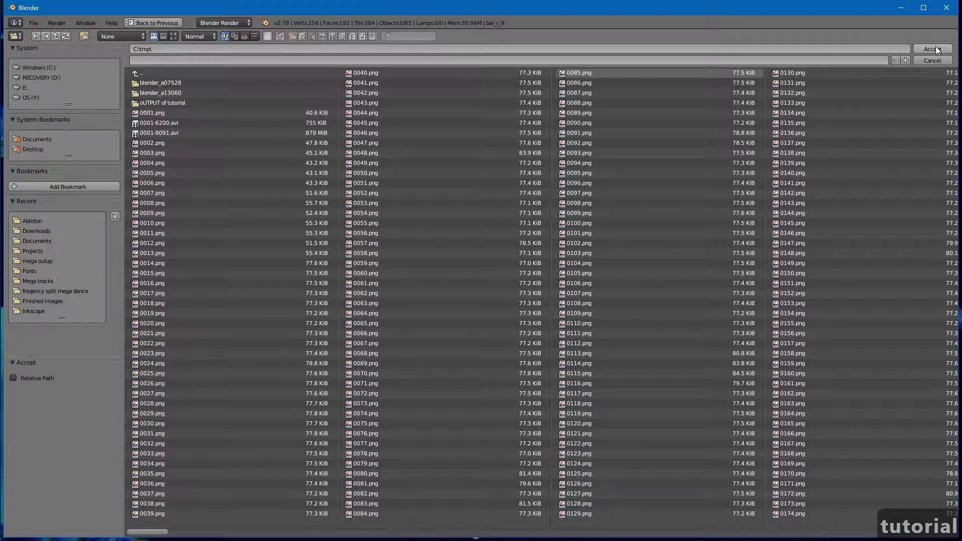
left_click(936, 48)
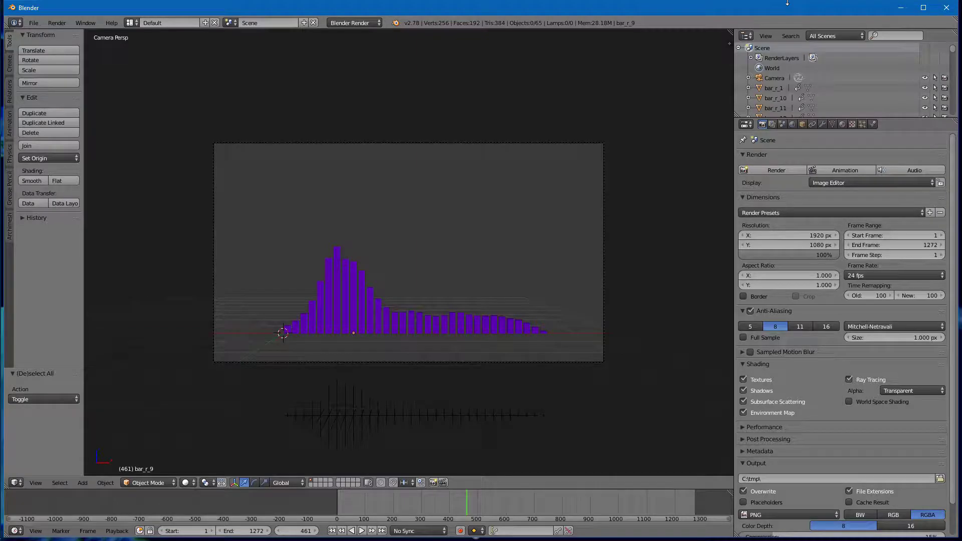
Step: Return the timeline to frame 0 and briefly render the animation, stopping it after the first frames and going back to the 3D view
scroll(877, 339, "down", 2)
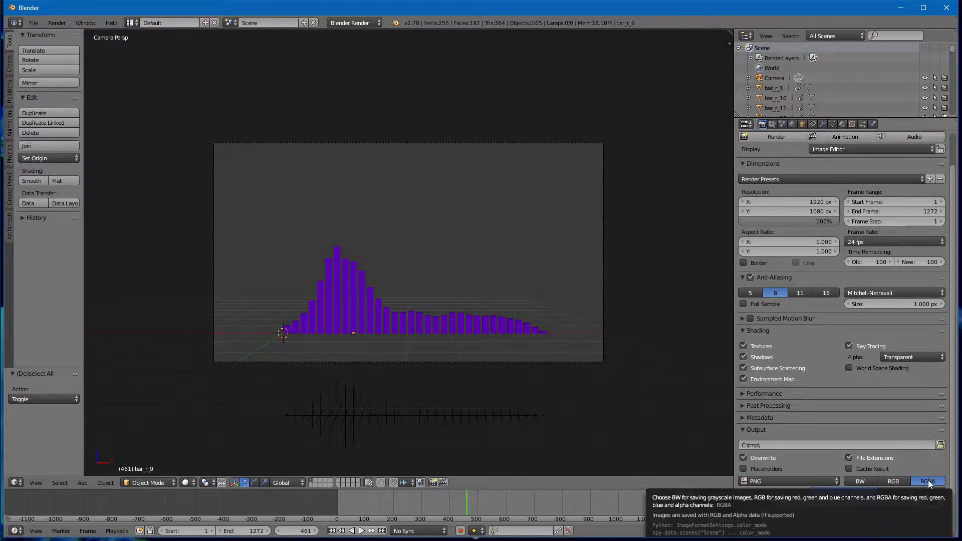
scroll(922, 481, "up", 2)
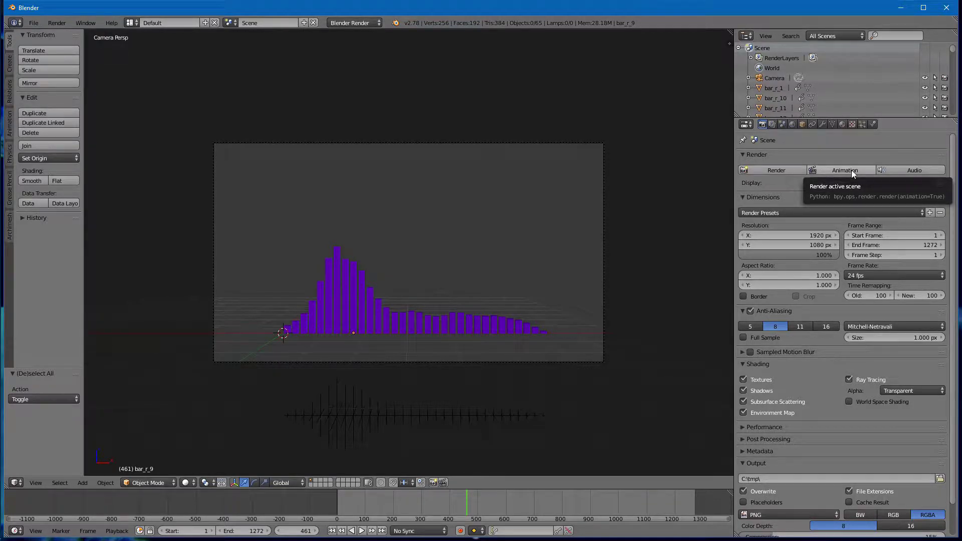
left_click_drag(465, 499, 337, 510)
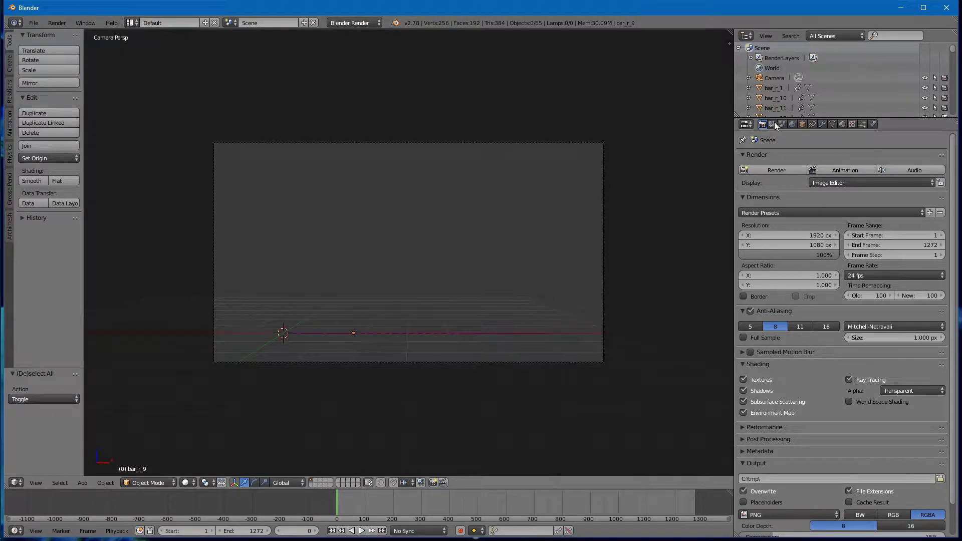
left_click(847, 170)
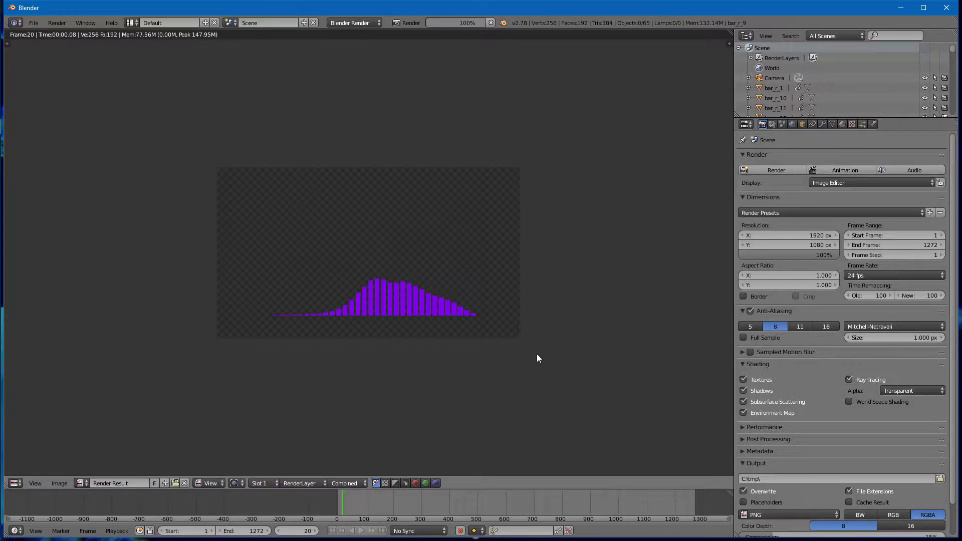
key("Escape")
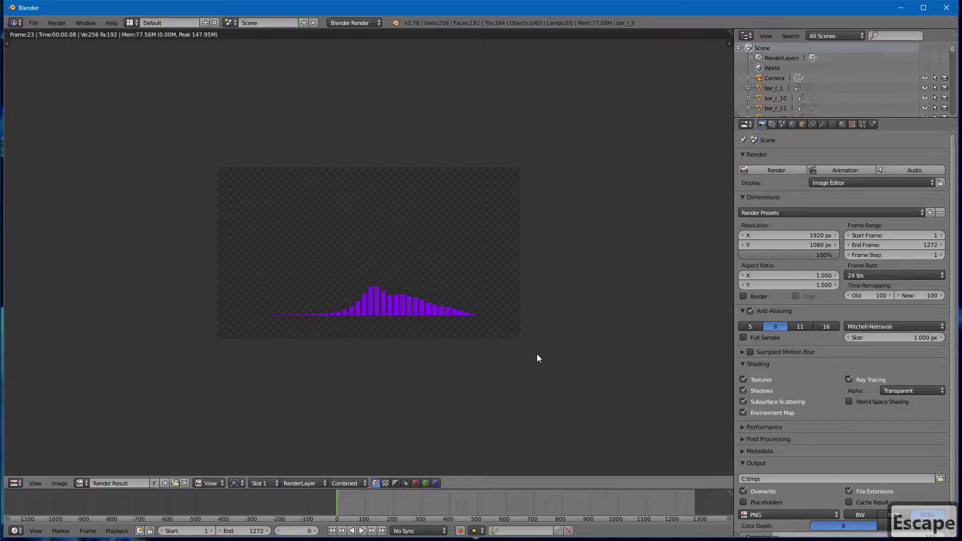
key("Escape")
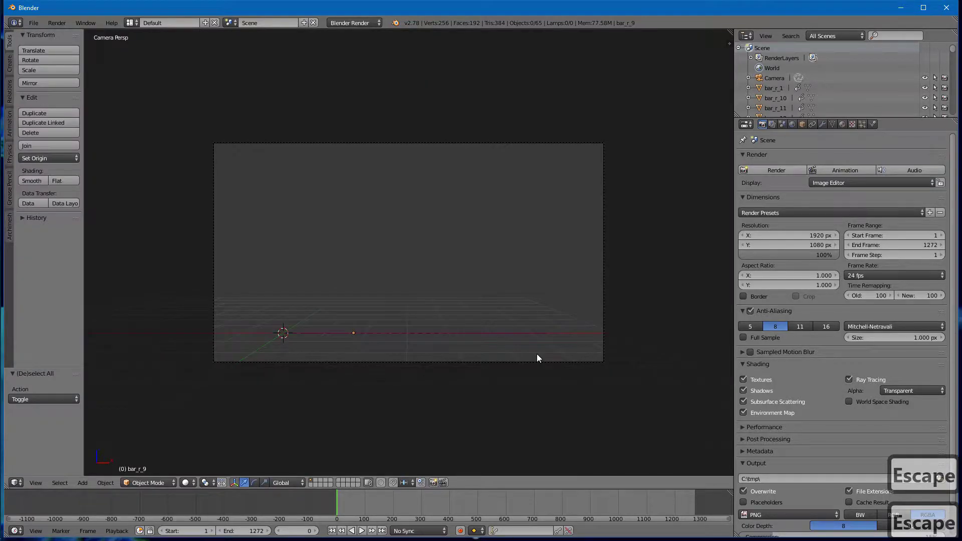